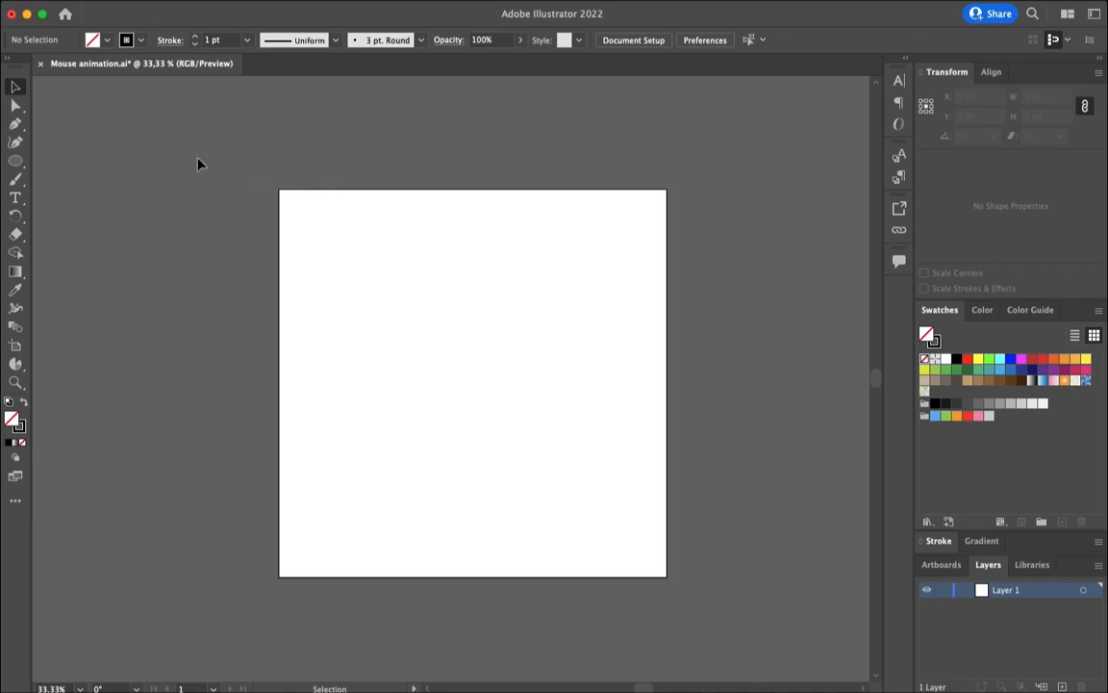
Create a 400 × 800 px rectangle on the artboard and round its corners fully to 200 px.
click(16, 161)
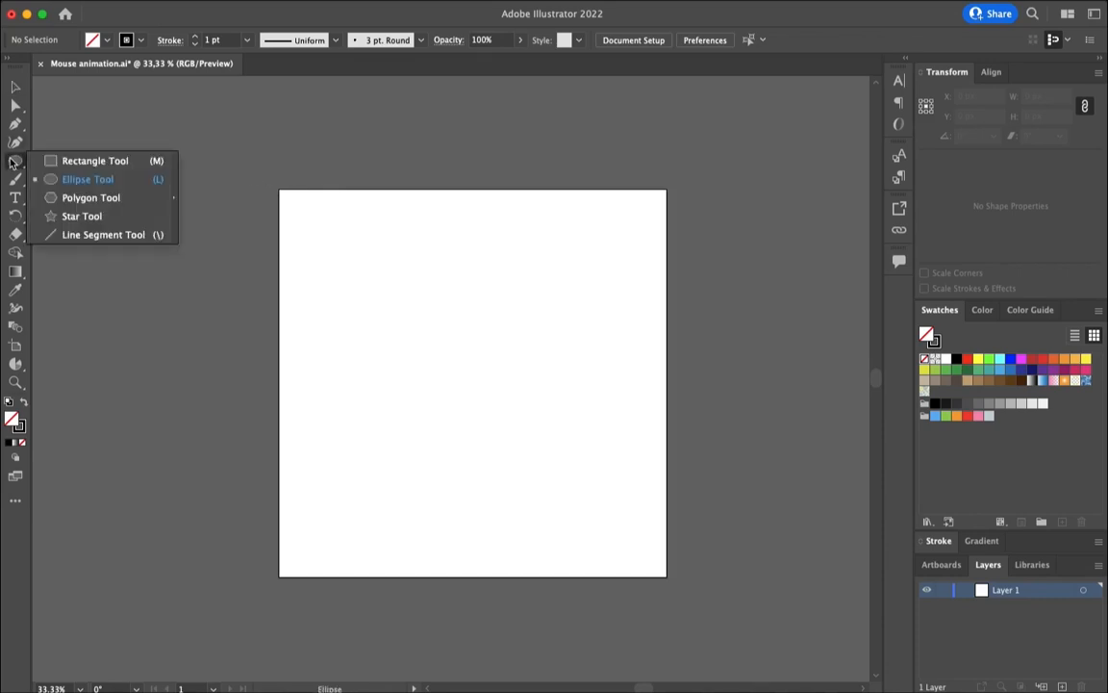
click(64, 160)
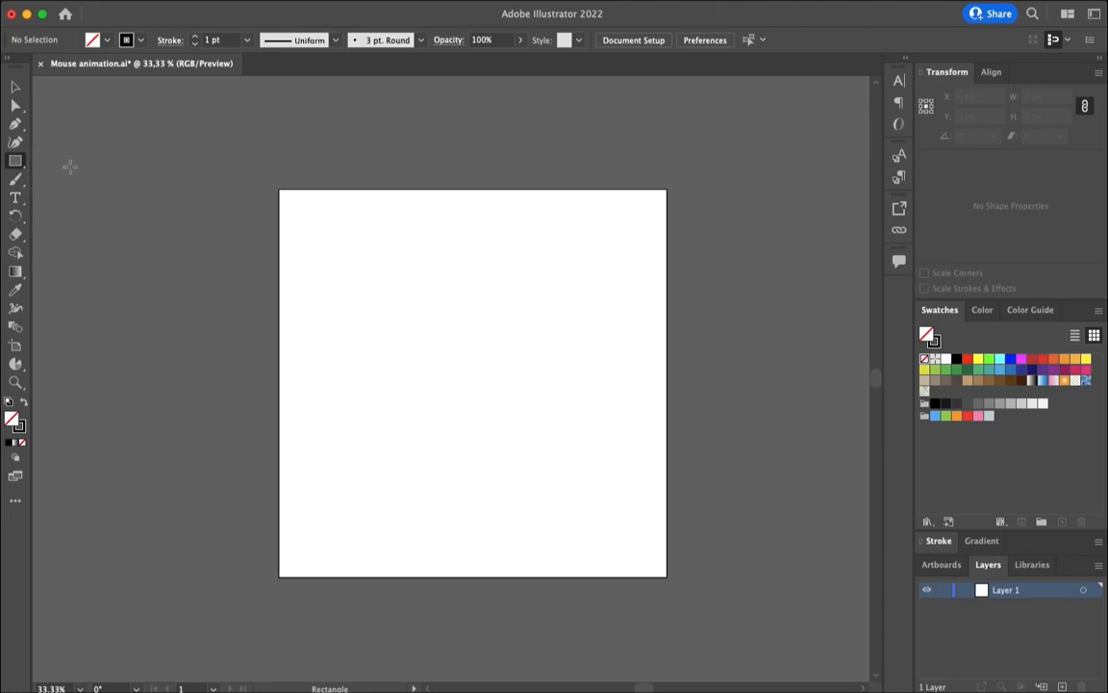
click(372, 293)
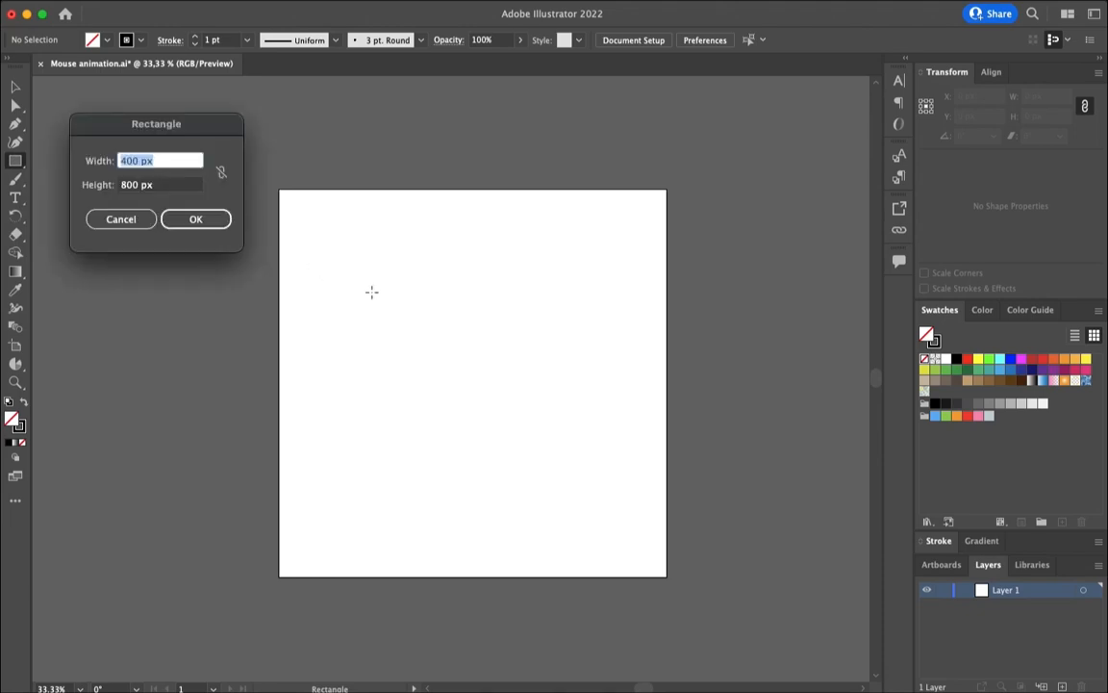
click(197, 220)
drag(516, 306, 337, 313)
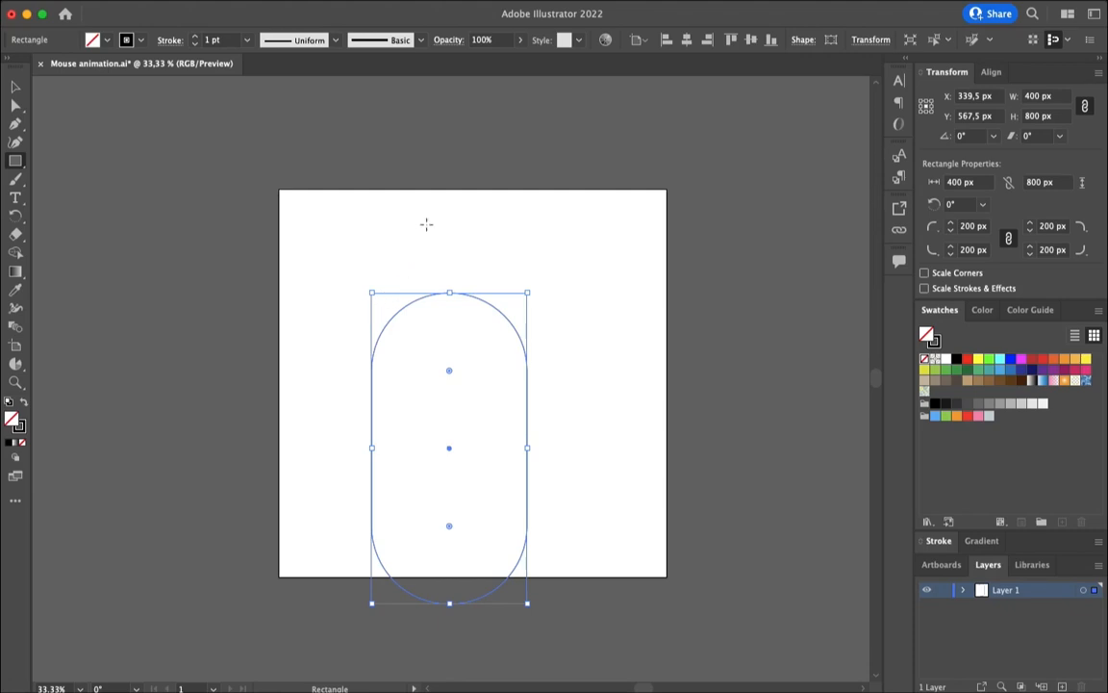
Set the rounded rectangle's stroke to 20 pt and center it horizontally and vertically on the artboard.
shift+click(196, 37)
shift+click(195, 36)
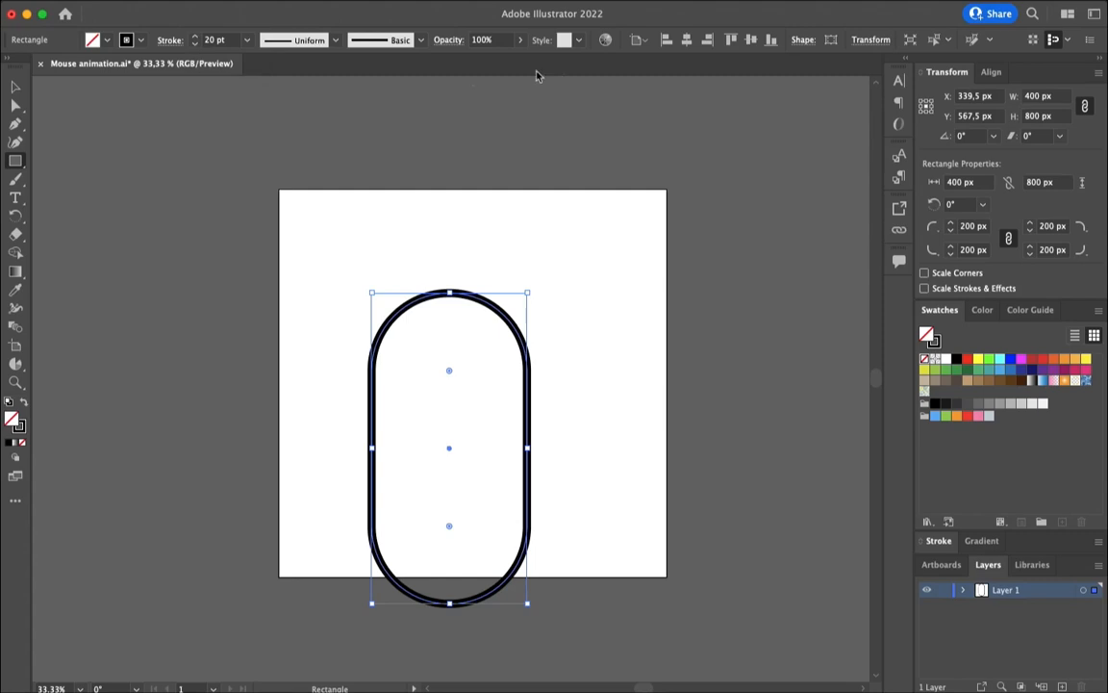
click(687, 42)
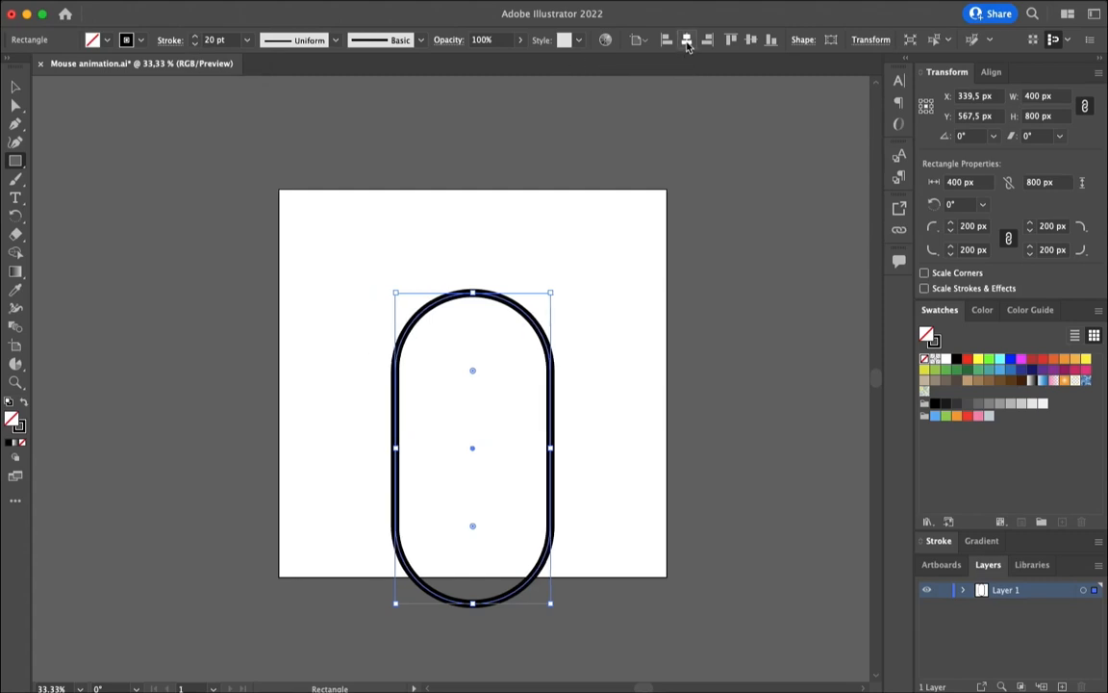
click(751, 41)
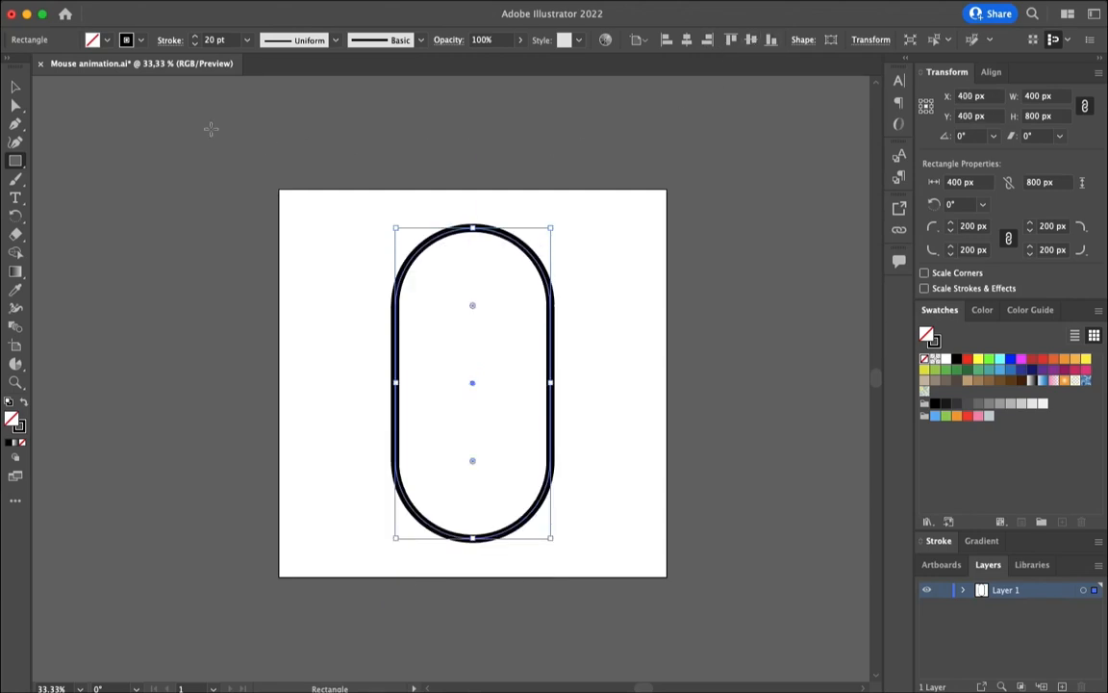
Create a 100 × 100 px circle with black fill and no stroke, centered on the artboard inside the outline.
click(17, 166)
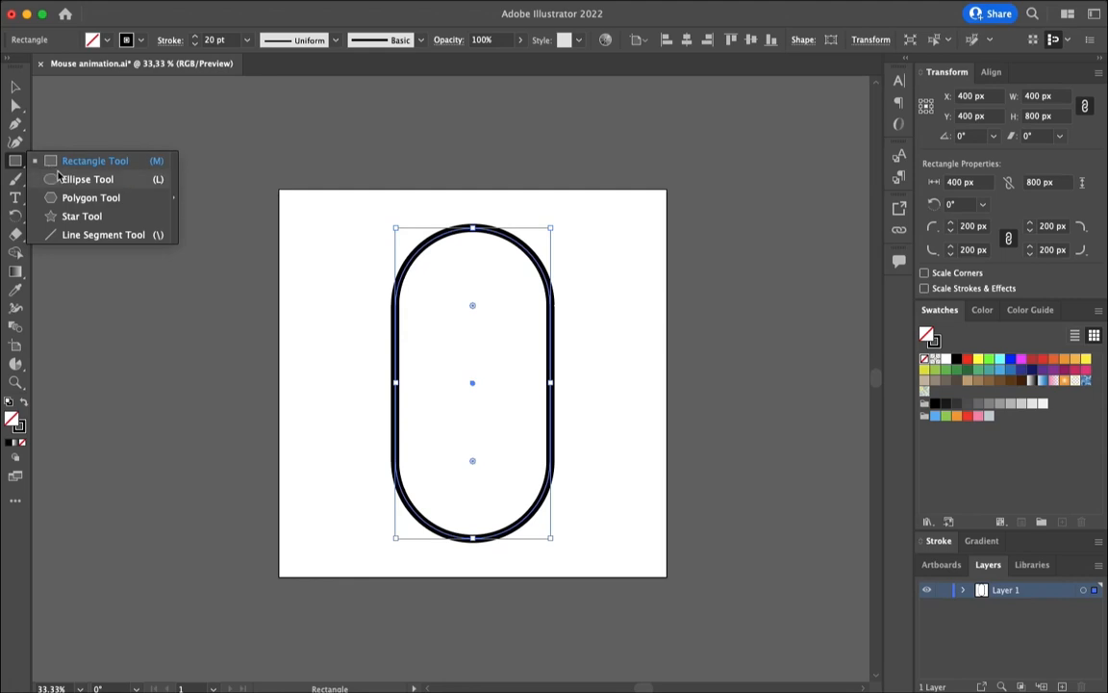
click(59, 180)
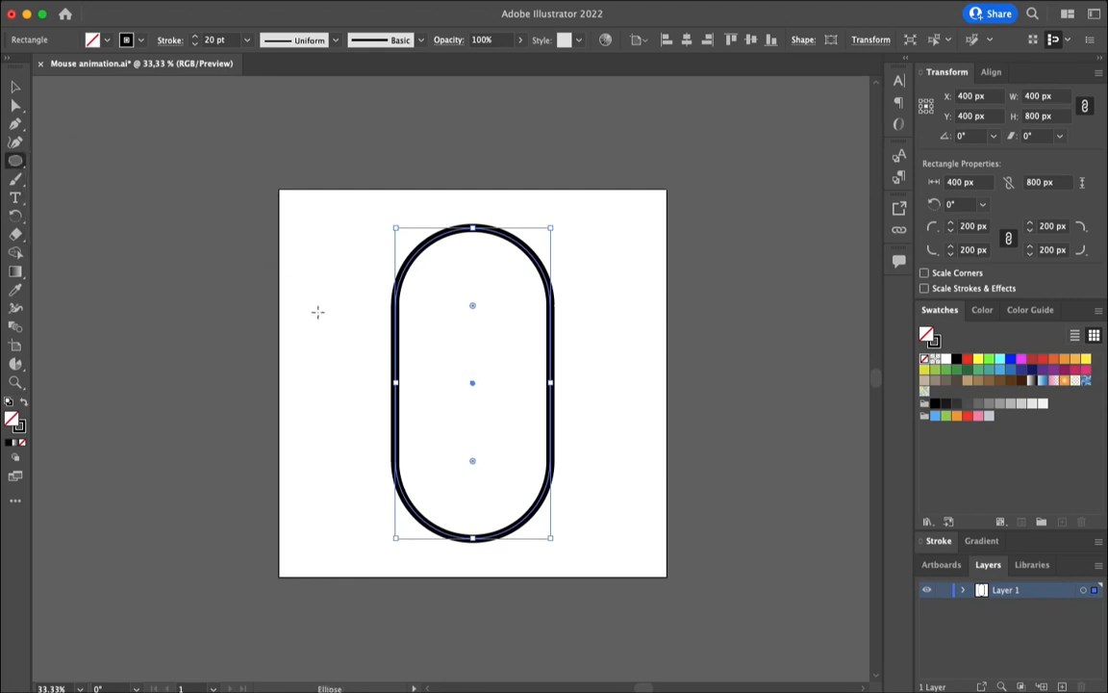
click(287, 281)
click(205, 247)
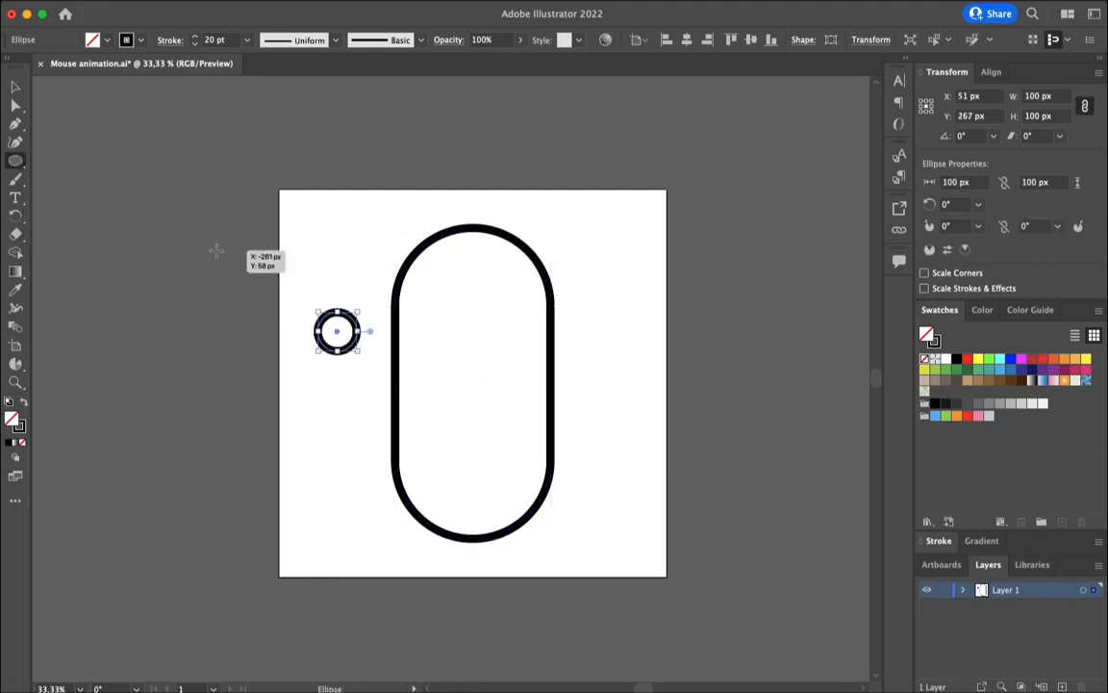
key(shift+x)
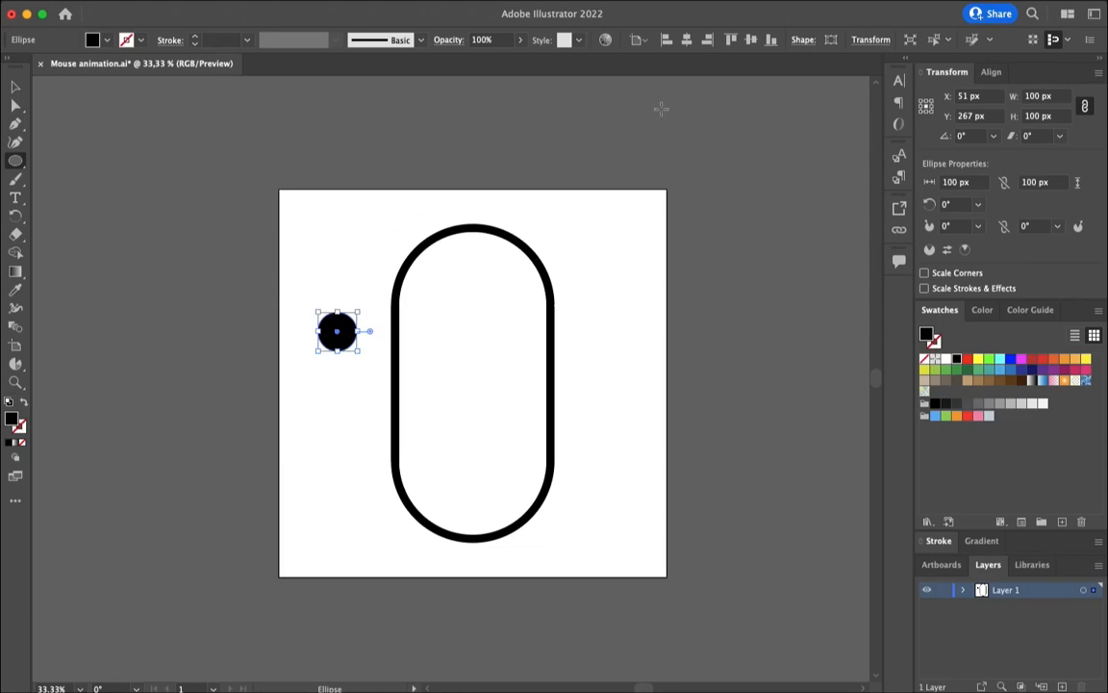
click(687, 39)
click(753, 40)
Add a new layer named "Mouse wheel" and move the black circle onto it from Layer 1.
click(1063, 686)
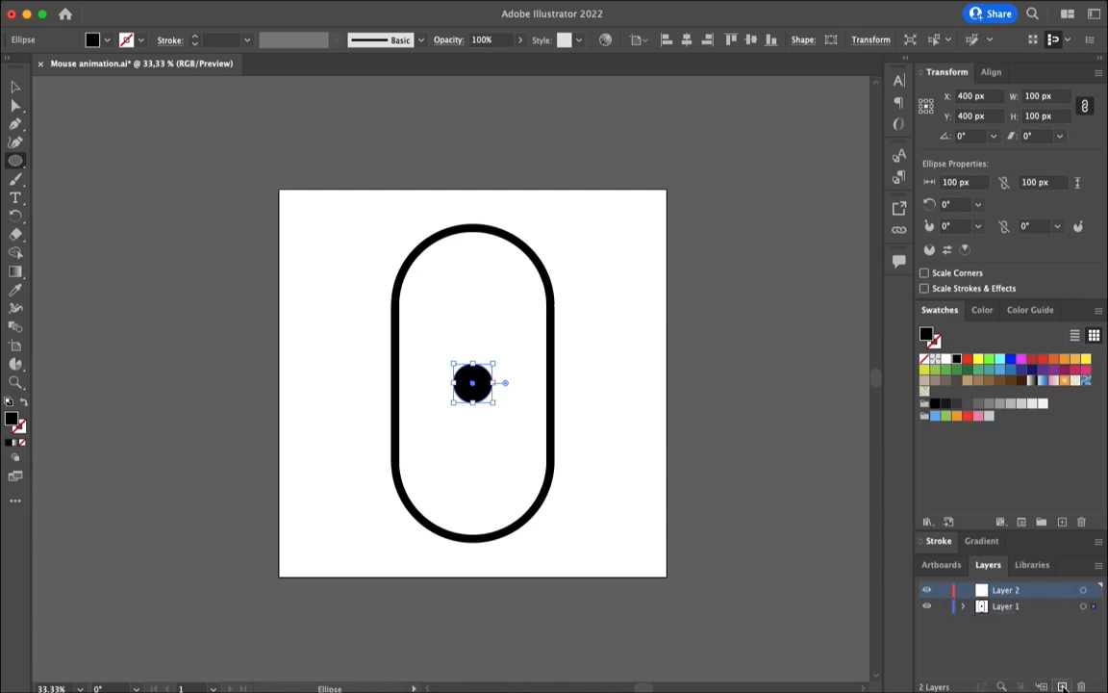
double_click(1013, 592)
text(Mouse wheel)
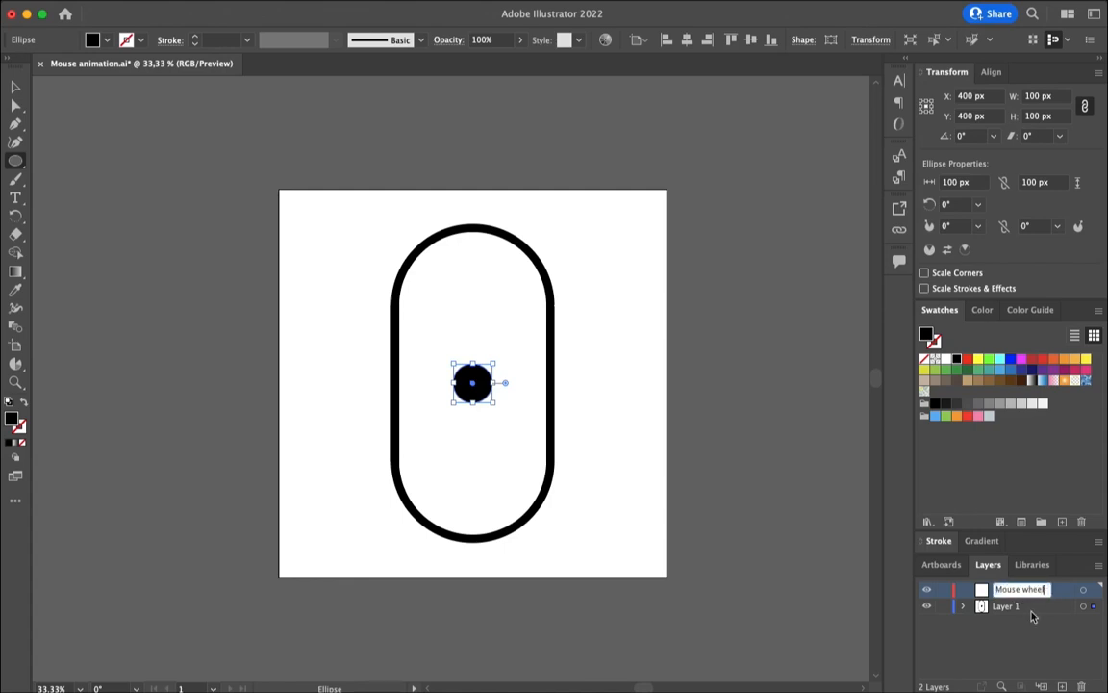
click(1025, 627)
key(super+x)
click(1022, 595)
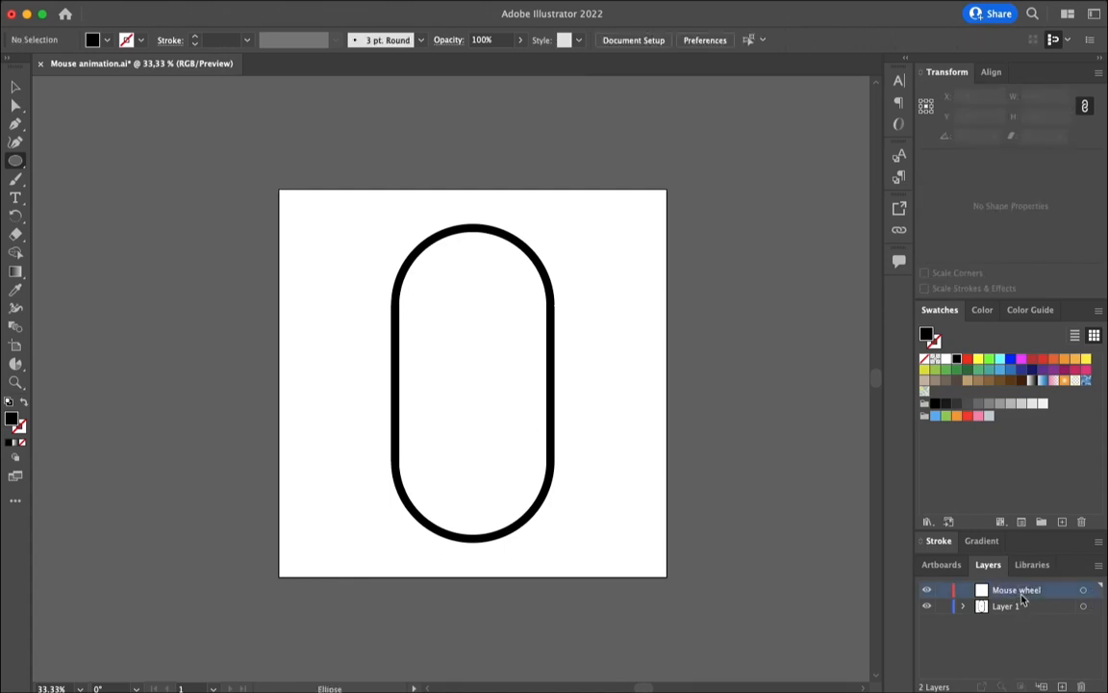
key(super+v)
Rename the layer holding the rounded rectangle as "Mouse outline".
double_click(1006, 606)
text(Mouse )
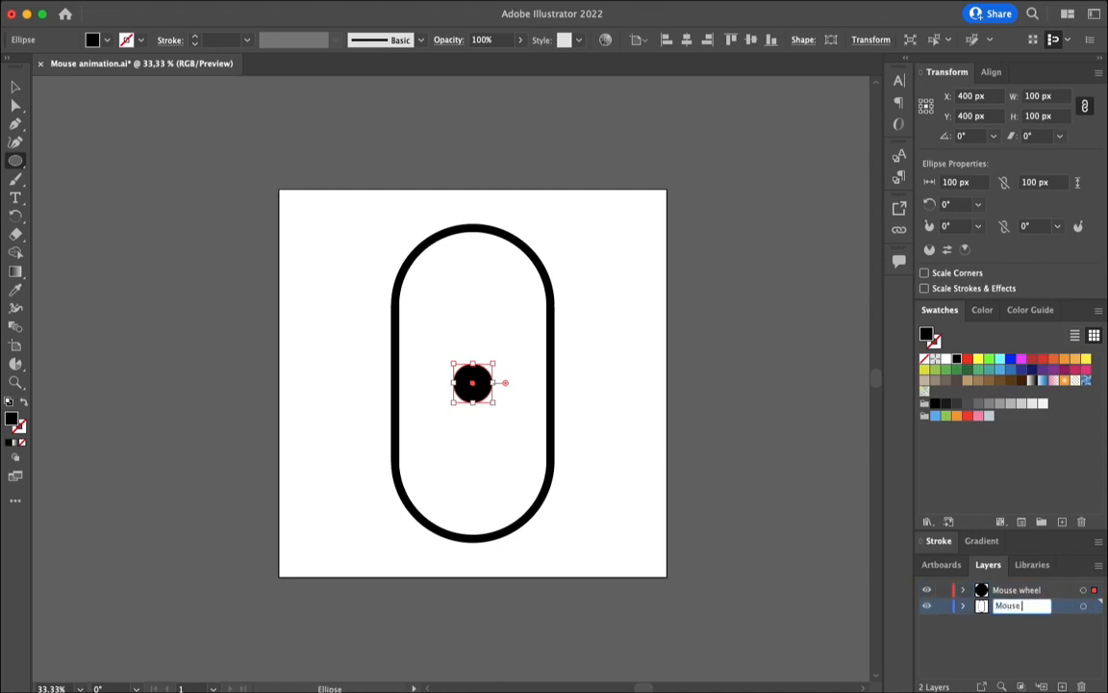
text(outline)
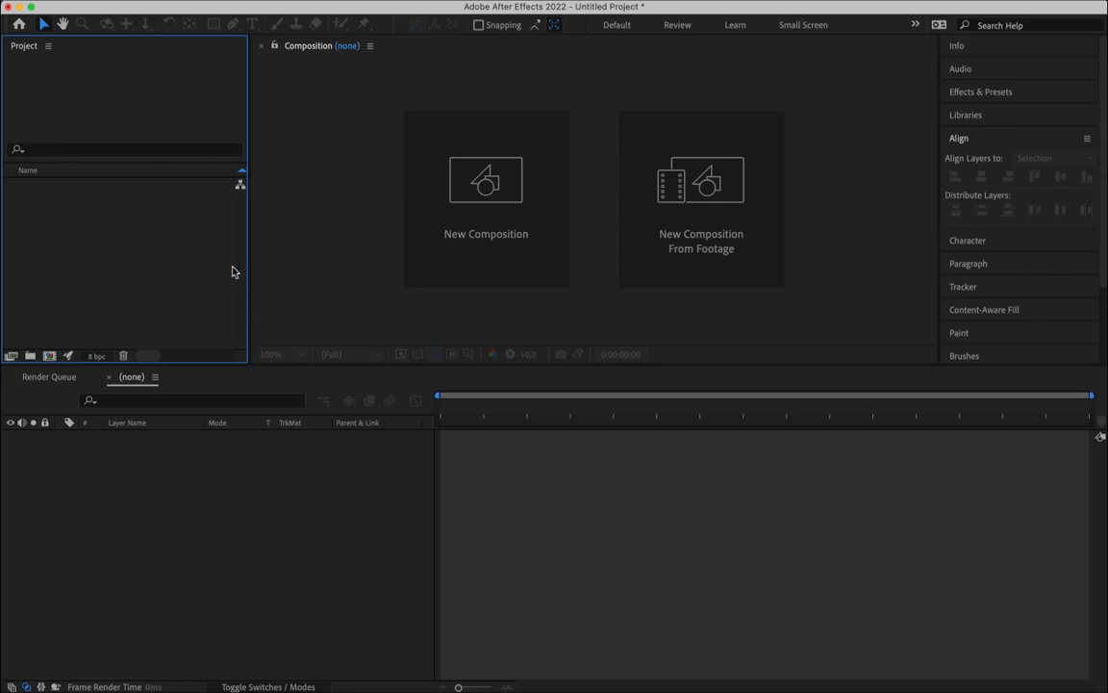
In After Effects, import "Mouse animation.ai" as a composition with footage dimensions set to Document Size.
double_click(134, 241)
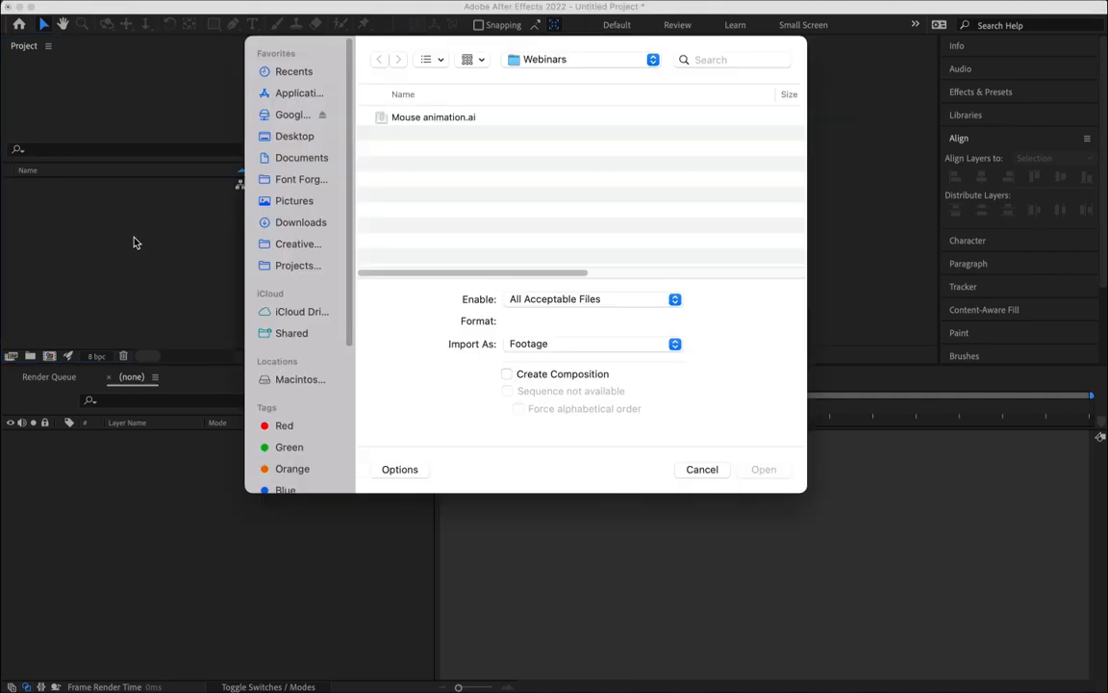
click(398, 118)
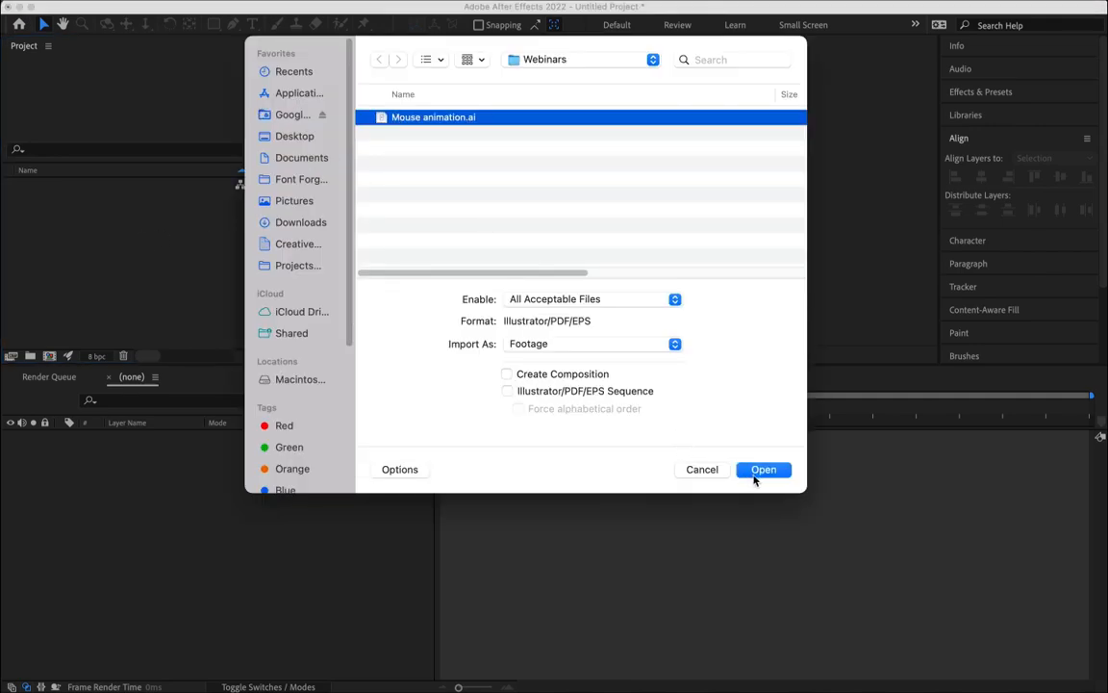
click(763, 470)
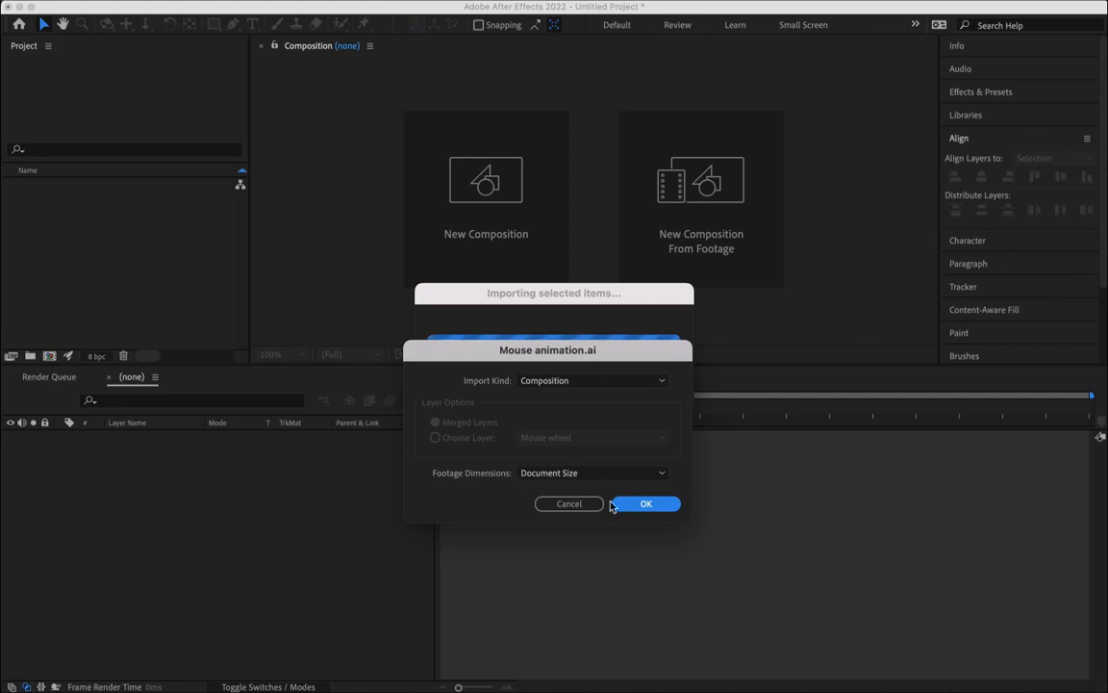
click(643, 504)
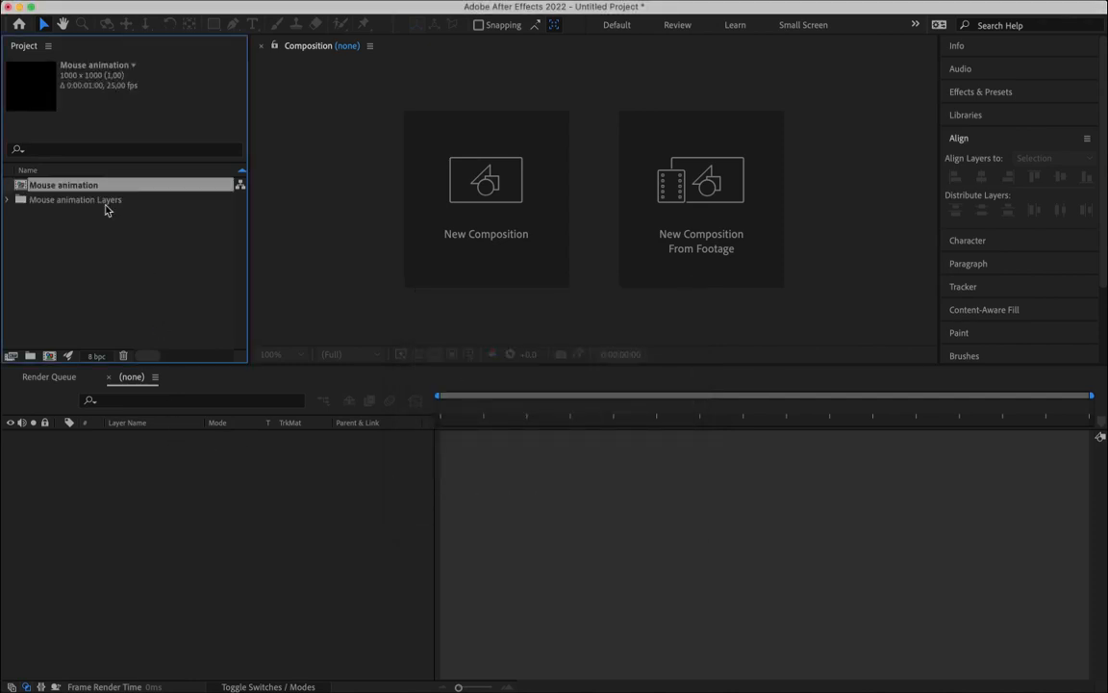
Open the Mouse animation composition and add a 1000 × 1000 px white solid beneath the mouse layers.
double_click(82, 184)
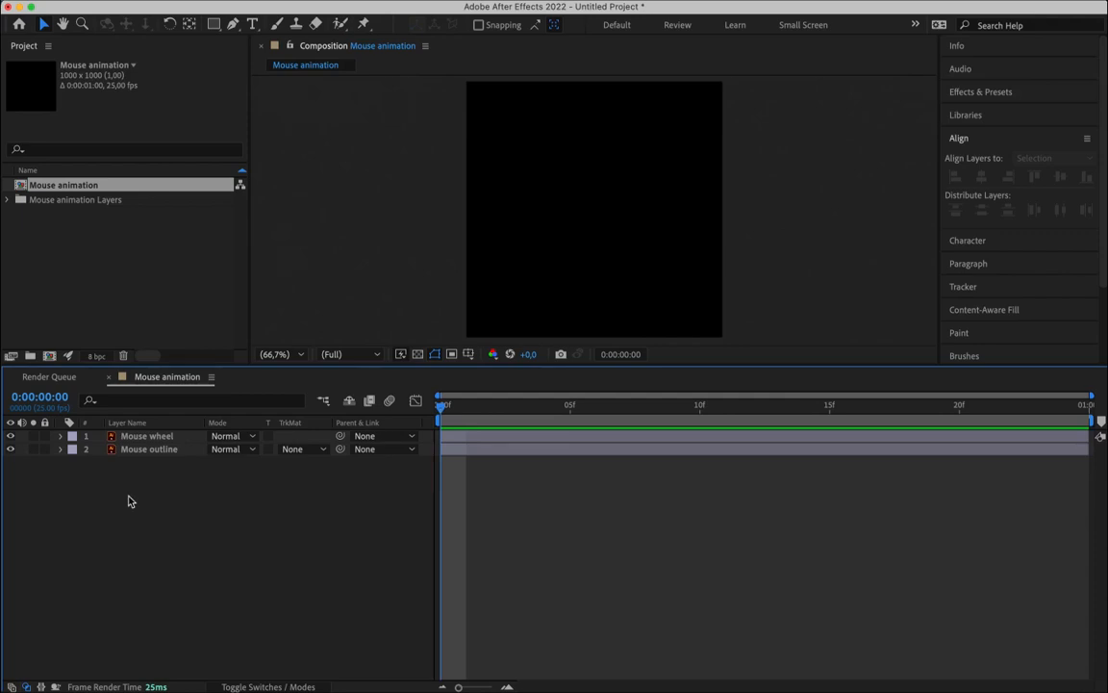
right_click(129, 505)
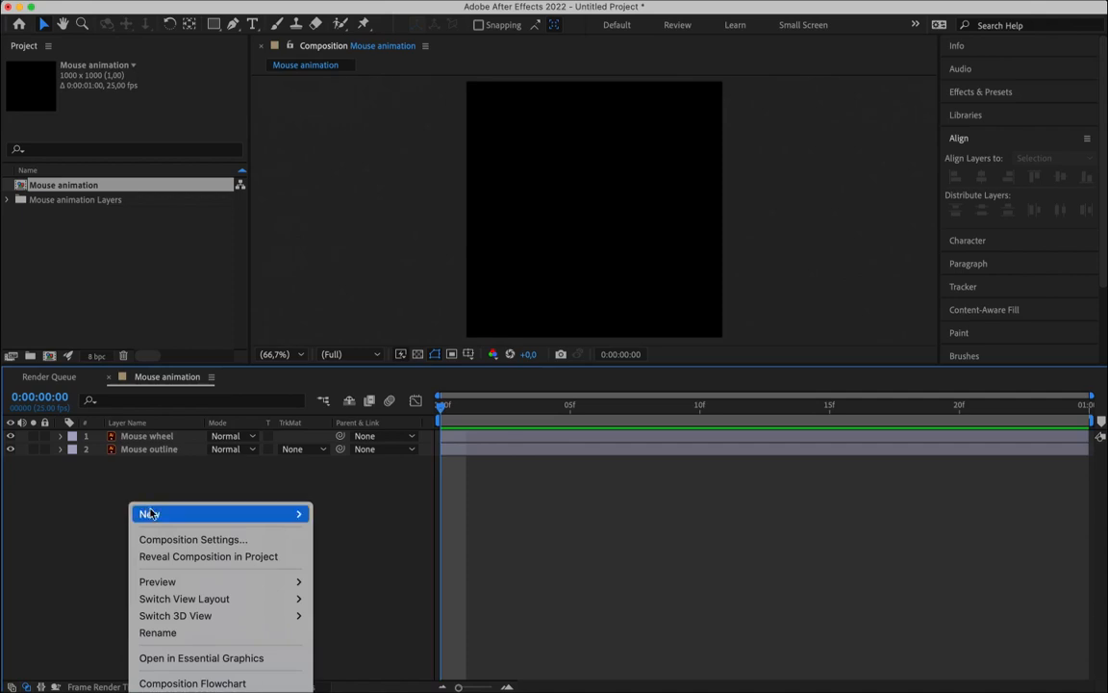
mouse_move(143, 517)
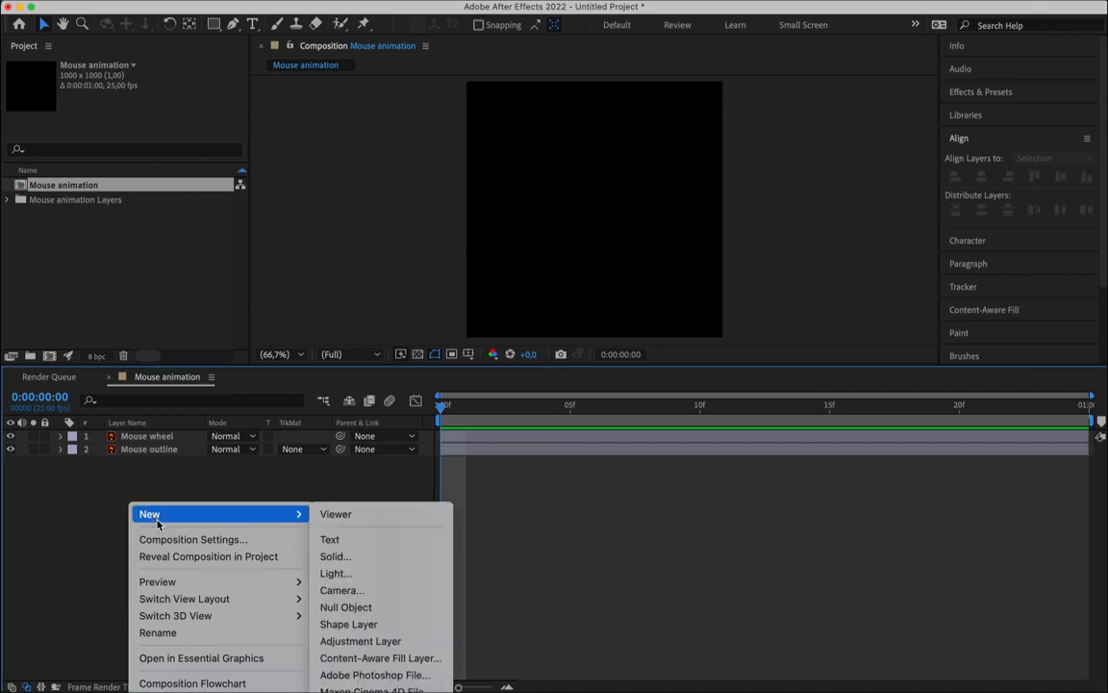
click(345, 558)
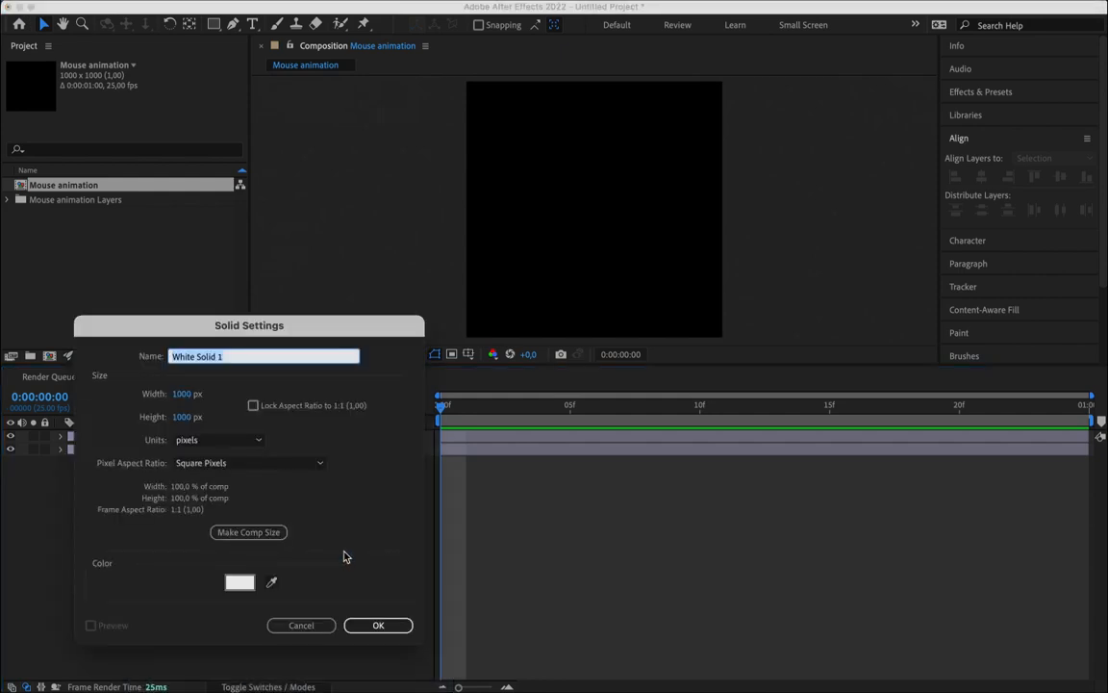
click(390, 629)
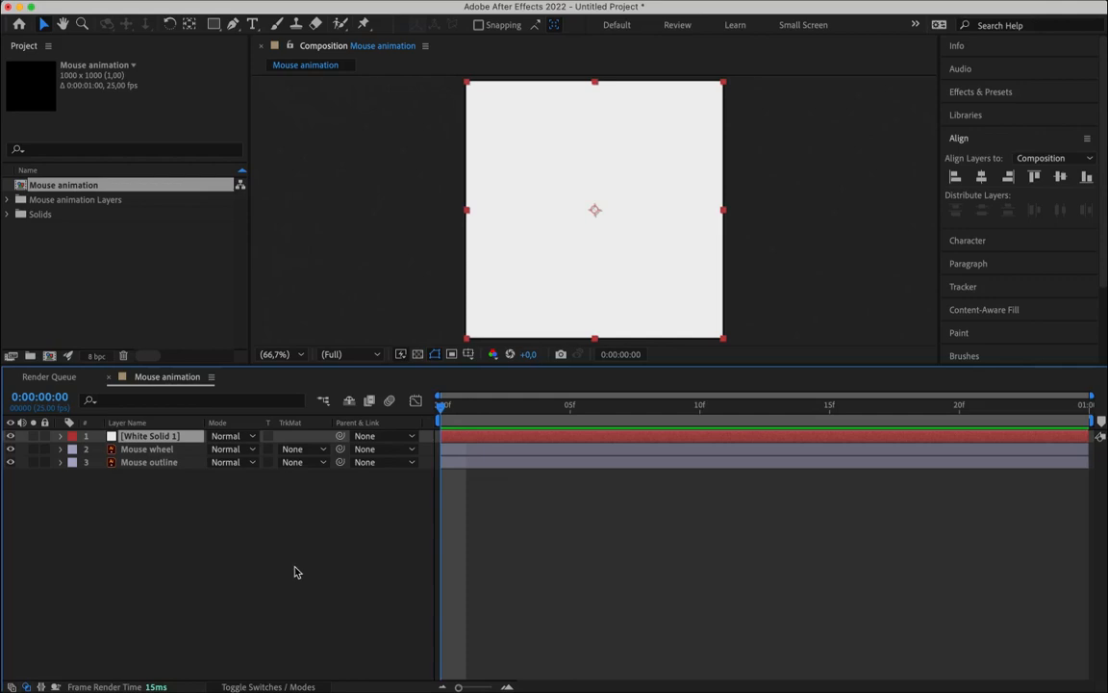
drag(154, 437, 159, 468)
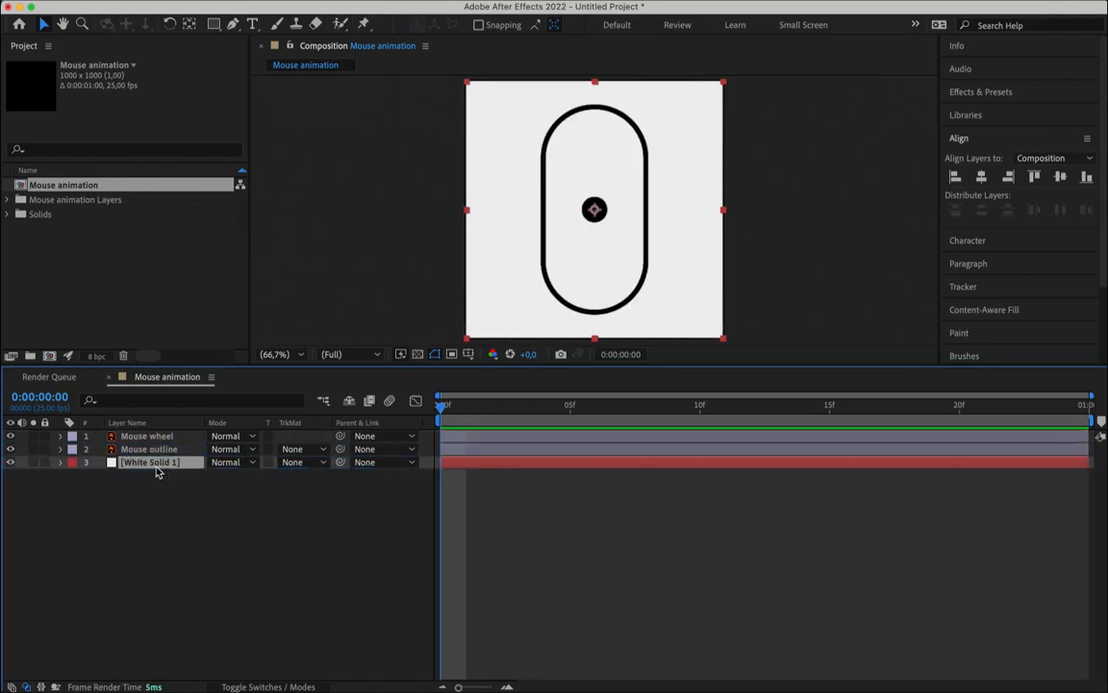
Create shape layers from the Mouse wheel and Mouse outline vector layers and delete the two original Illustrator layers.
click(152, 453)
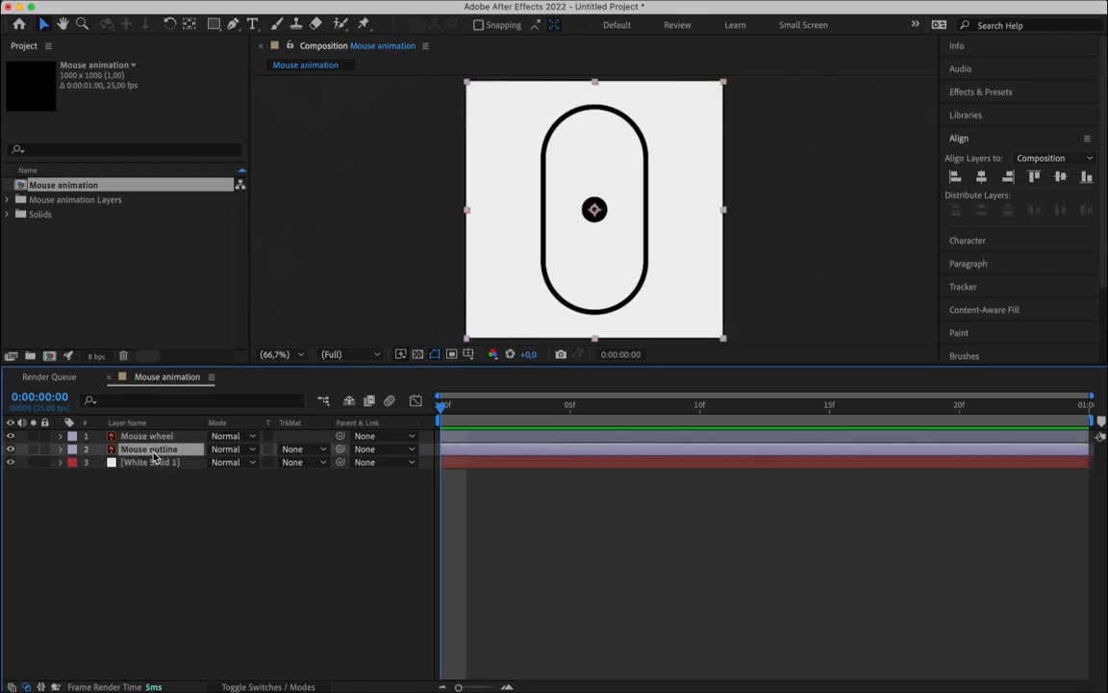
shift+click(149, 436)
right_click(162, 443)
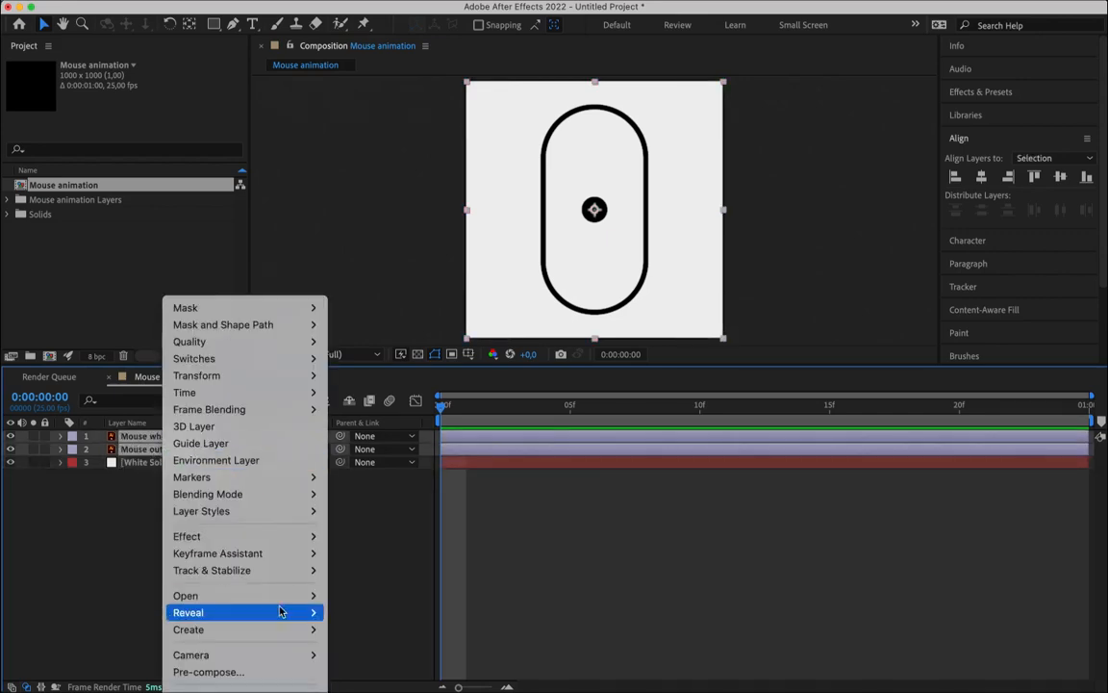
mouse_move(308, 629)
click(412, 680)
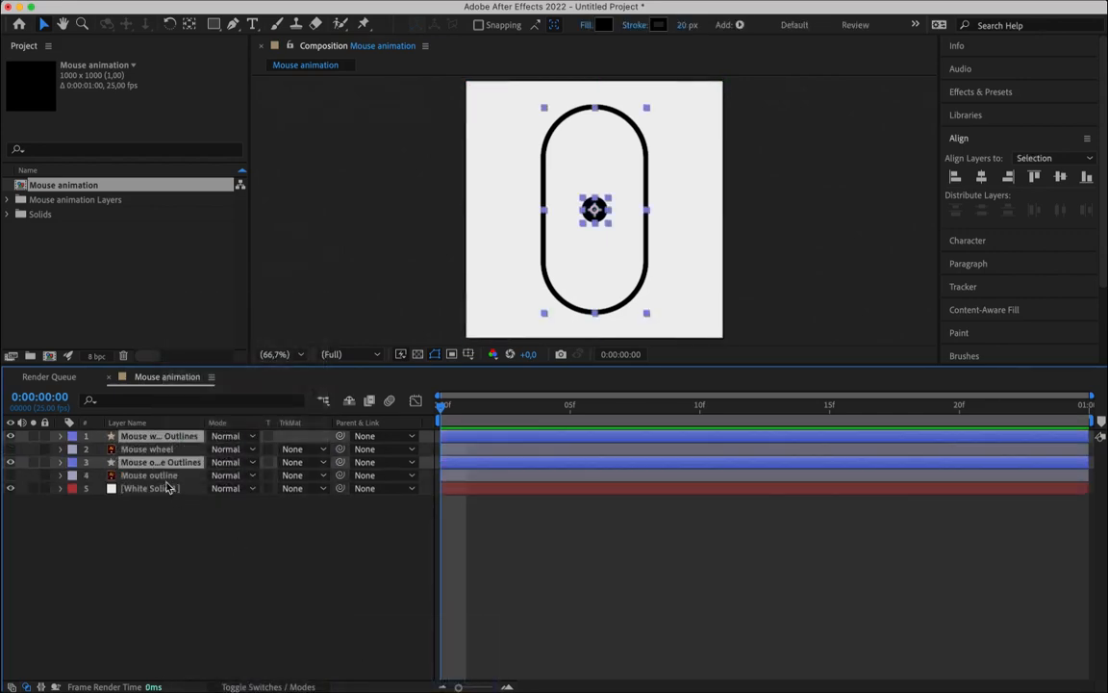
click(154, 475)
super+click(147, 450)
key(Delete)
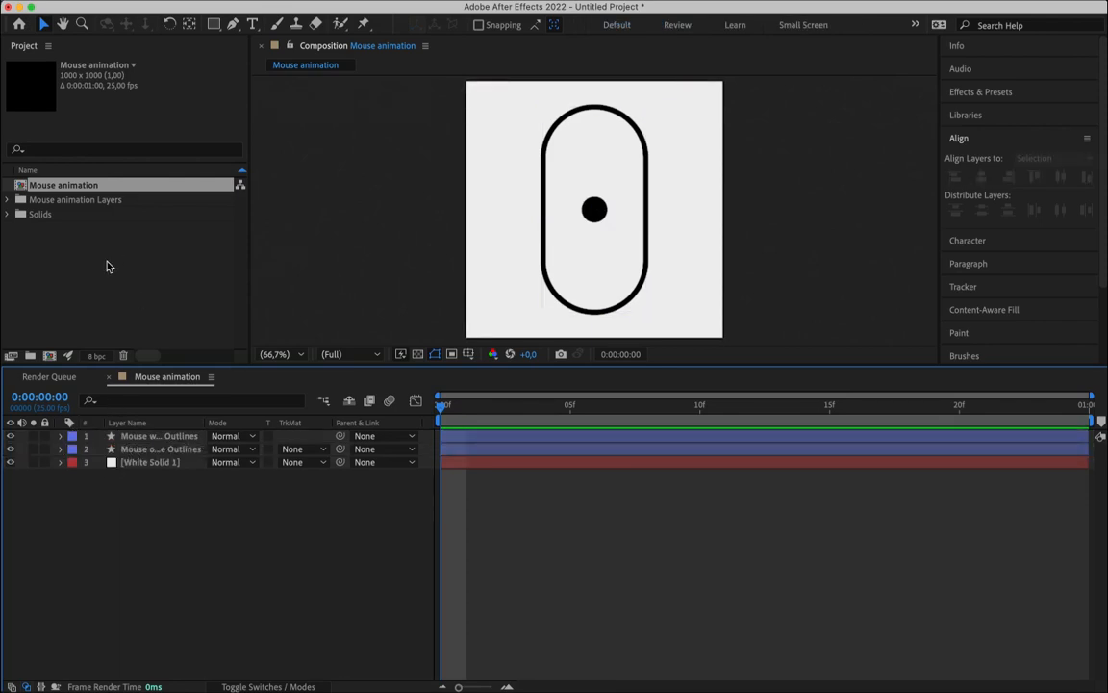
Keyframe the mouse wheel outlines layer's Position at frames 0 and 24, and return to the first keyframe.
click(147, 437)
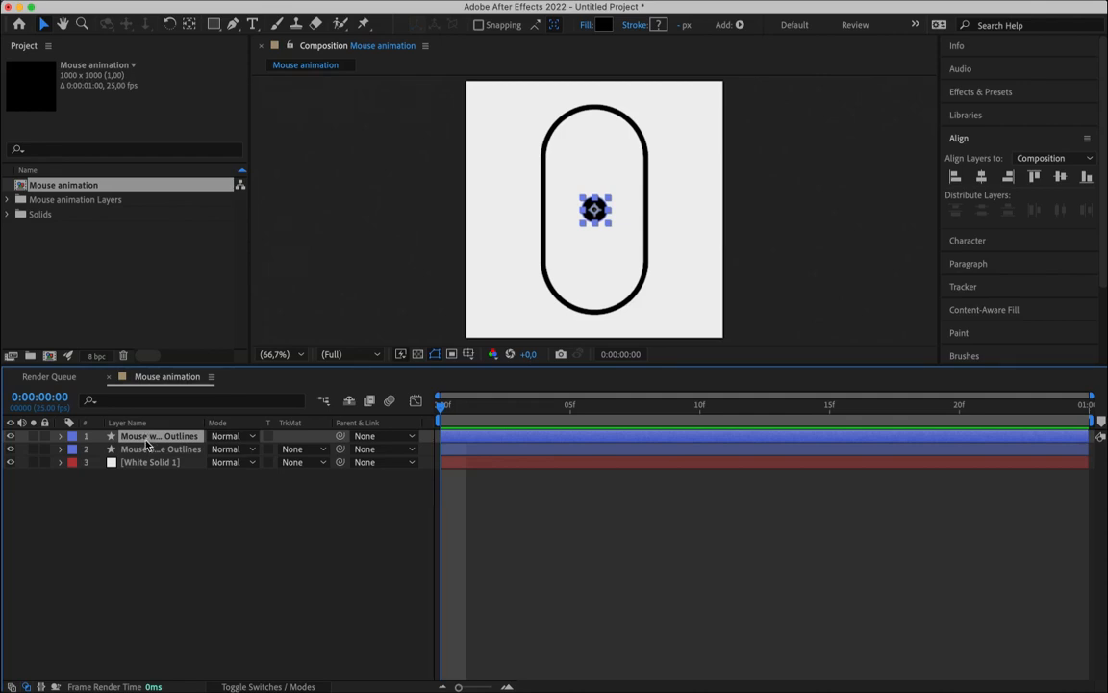
key(p)
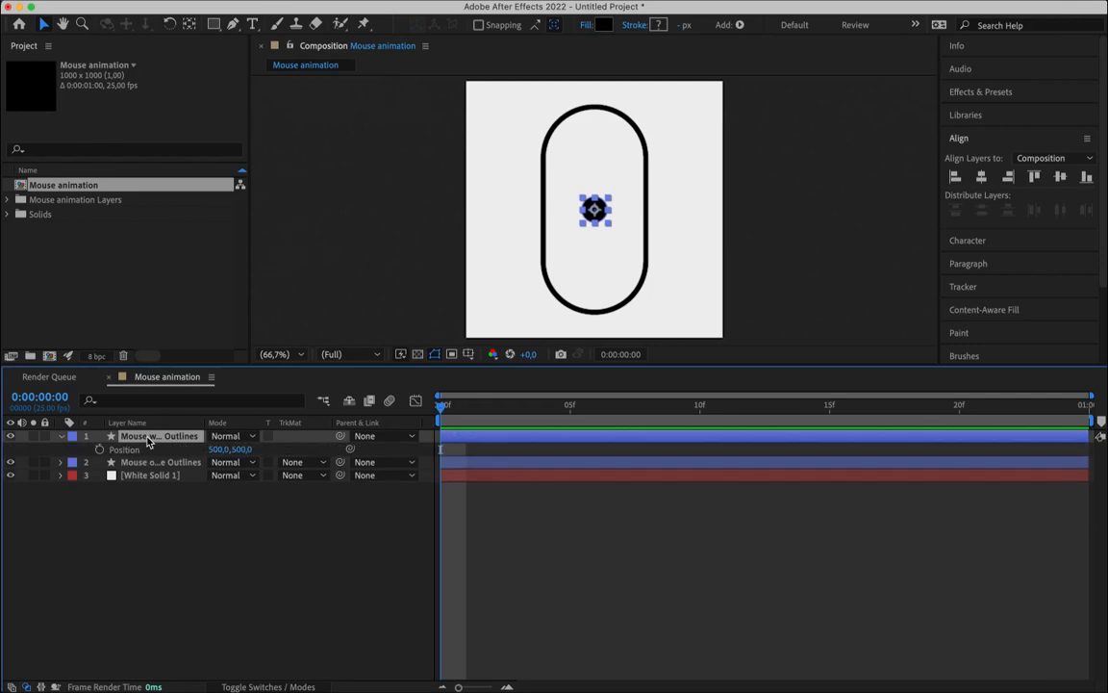
click(99, 451)
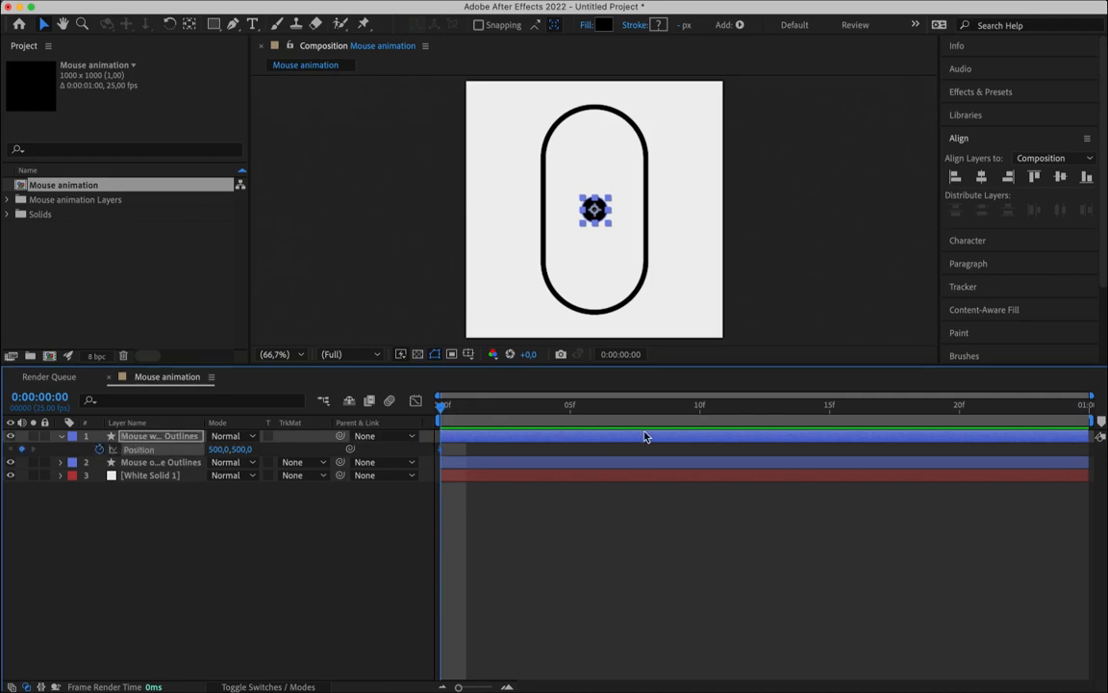
click(1058, 413)
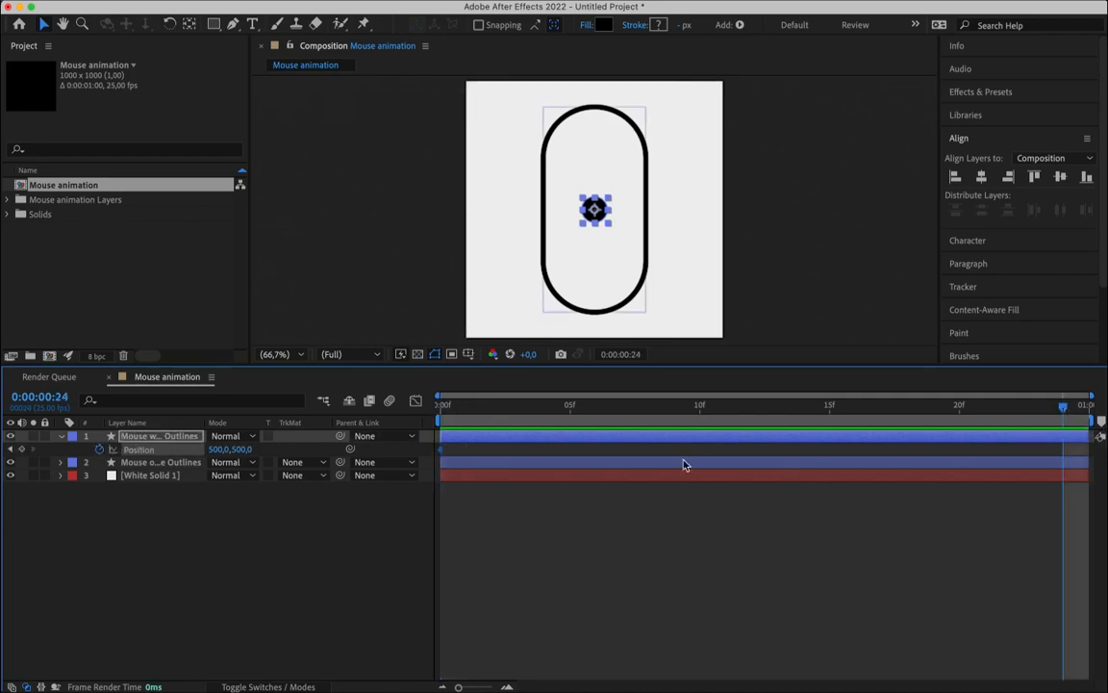
click(21, 449)
click(11, 450)
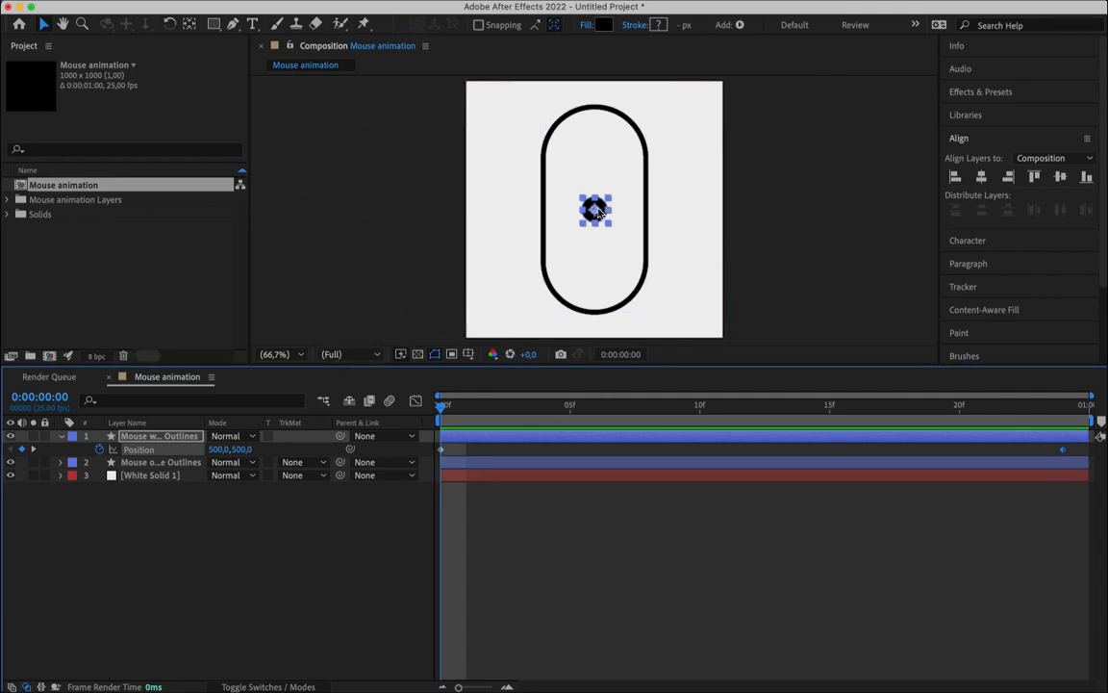
Move the mouse wheel straight up to Position 500, 254 at frame 0, shift its end keyframe to the 1-second mark and preview.
drag(596, 208, 609, 182)
drag(605, 146, 605, 147)
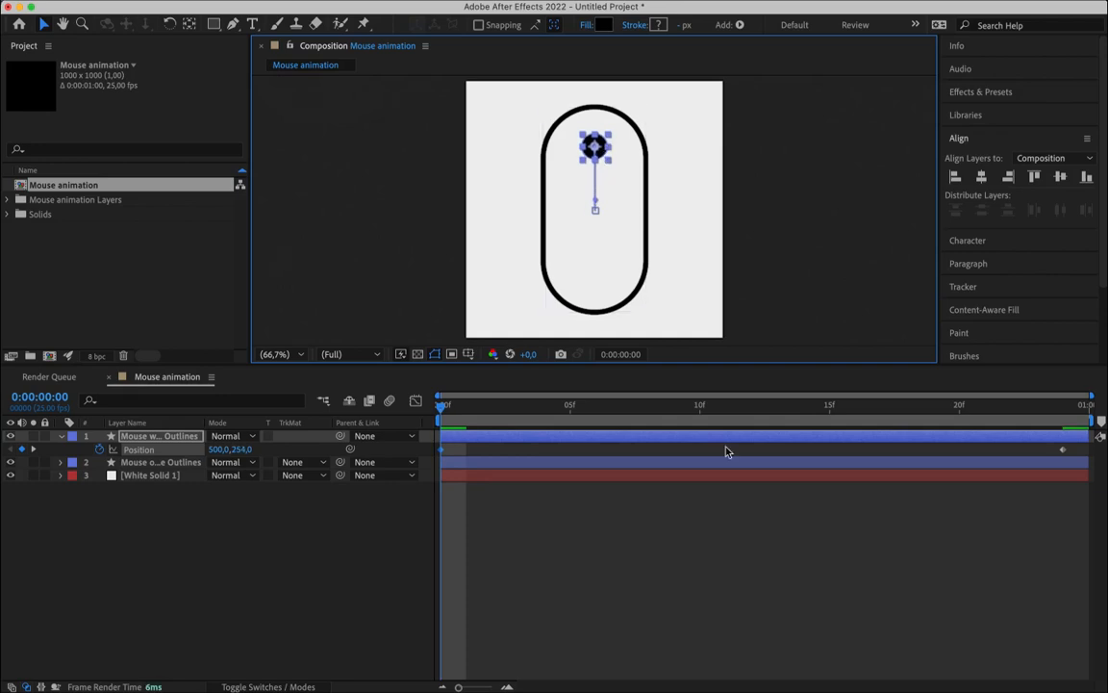
click(975, 543)
drag(1063, 449, 1089, 450)
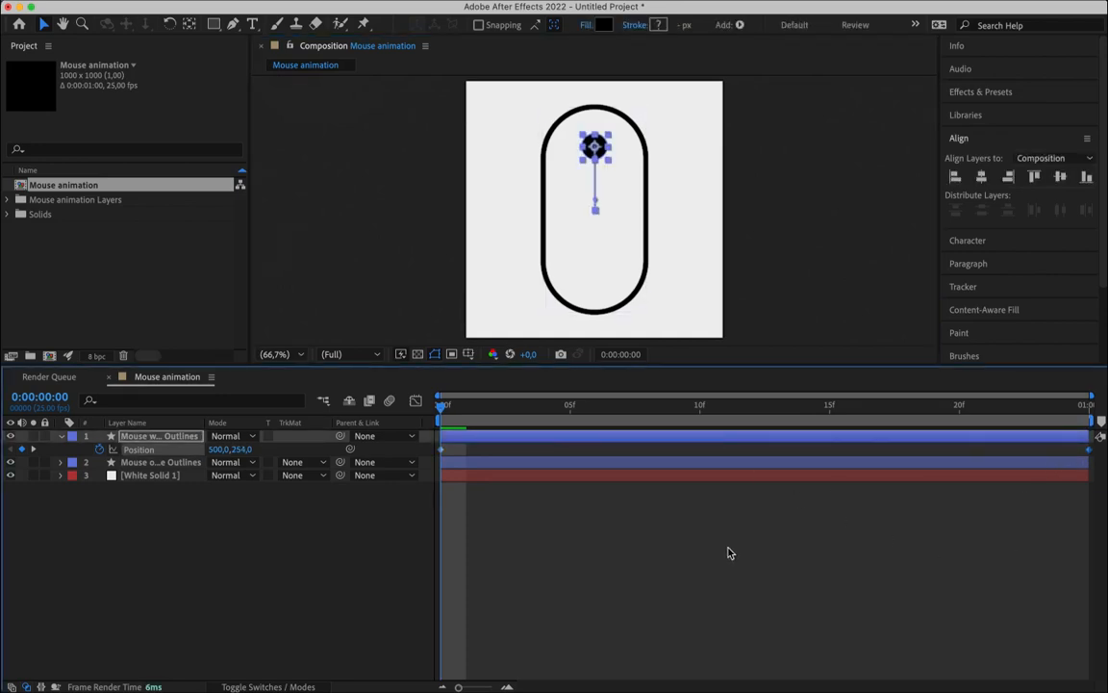
click(724, 551)
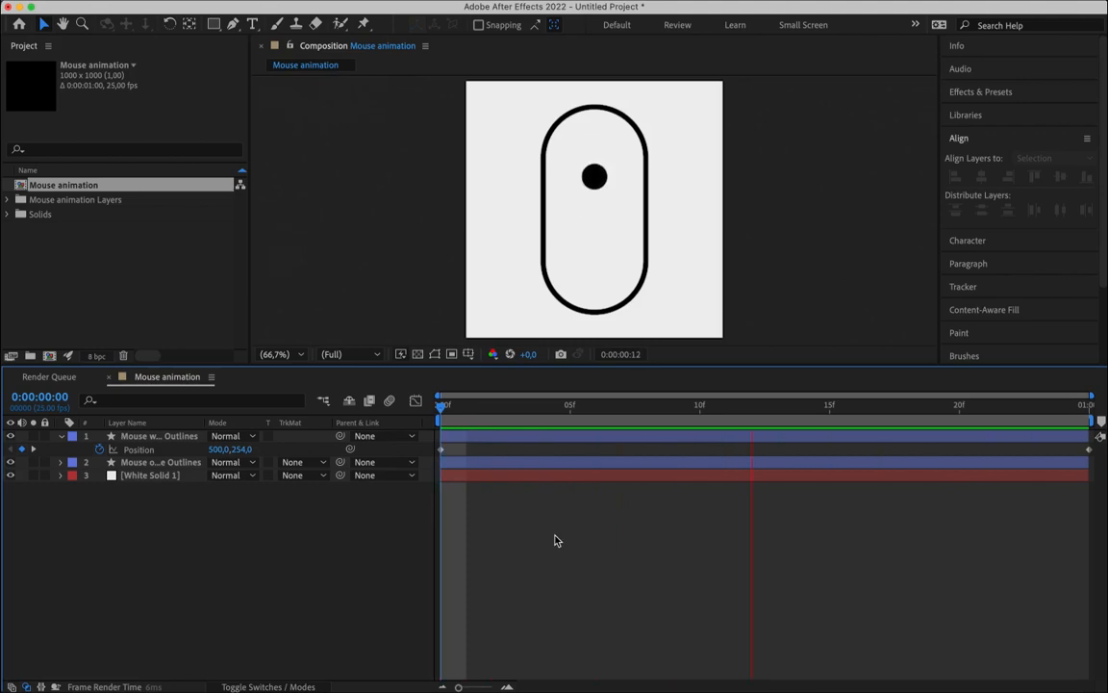
key(space)
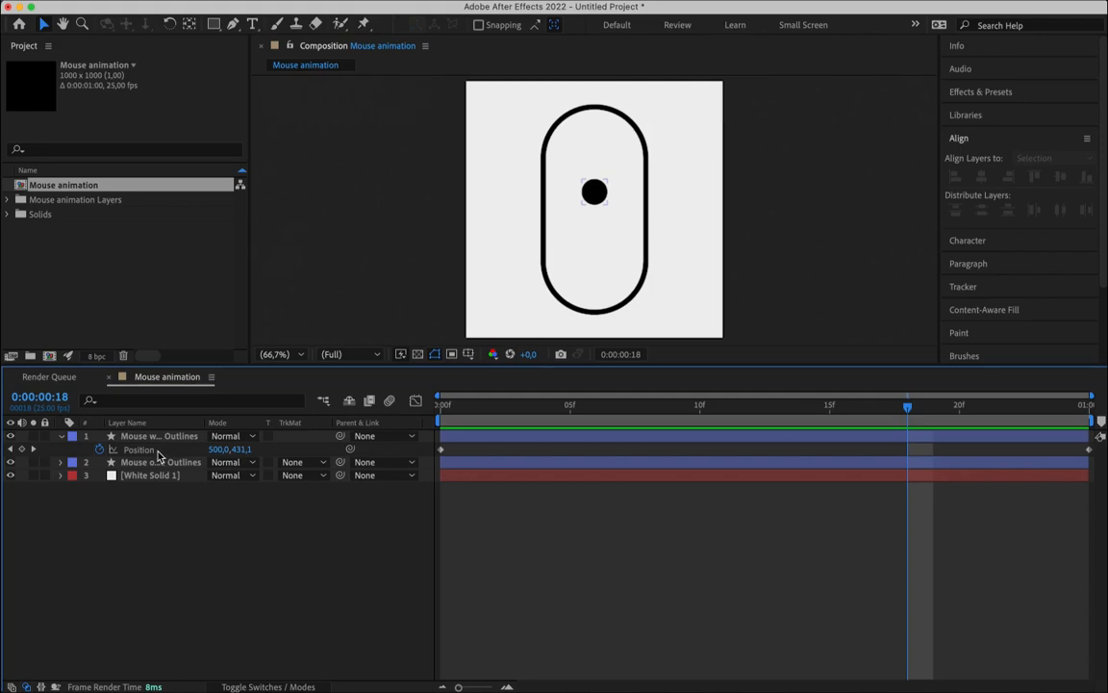
Apply Easy Ease In to both Position keyframes of the mouse wheel outlines layer and preview the motion.
click(152, 437)
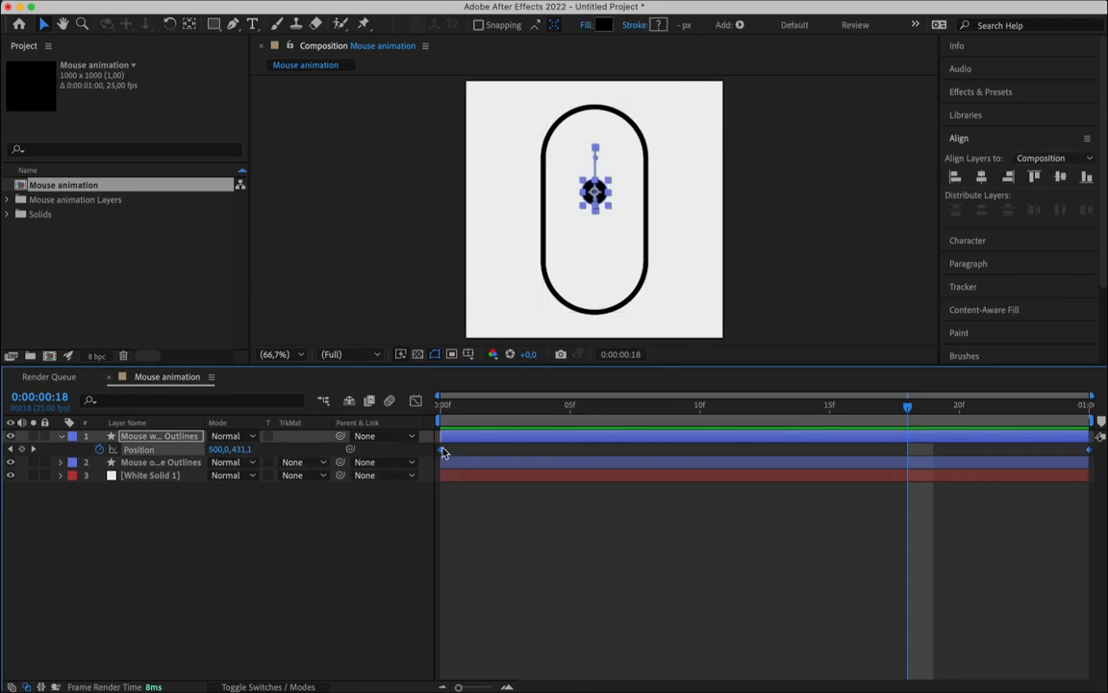
right_click(442, 454)
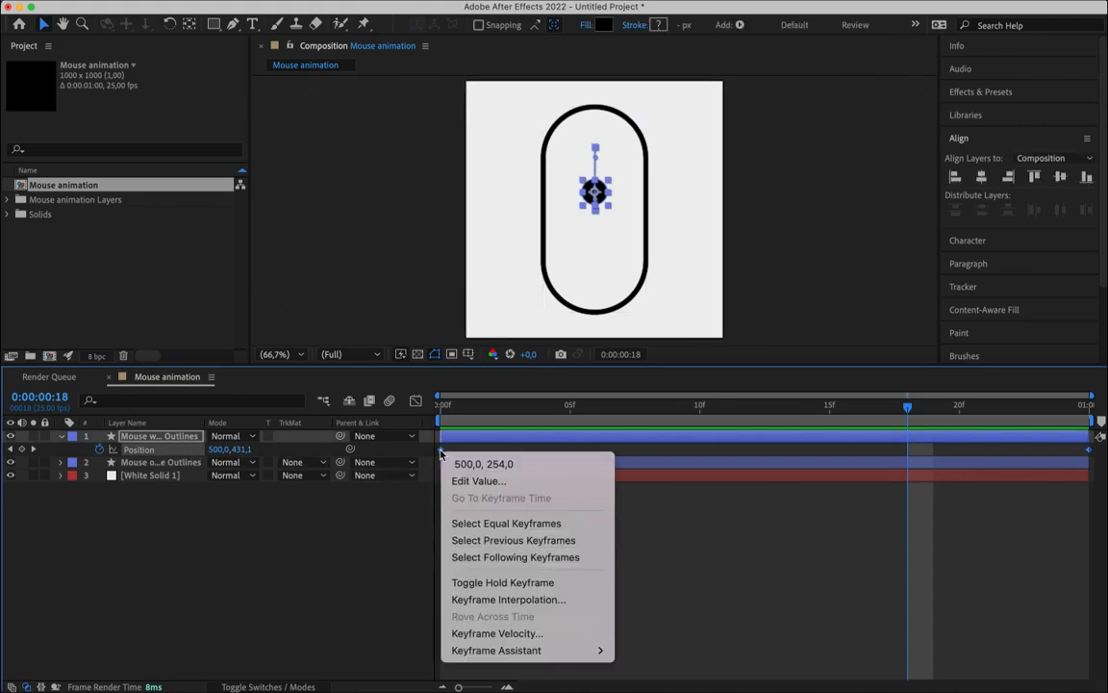
mouse_move(472, 652)
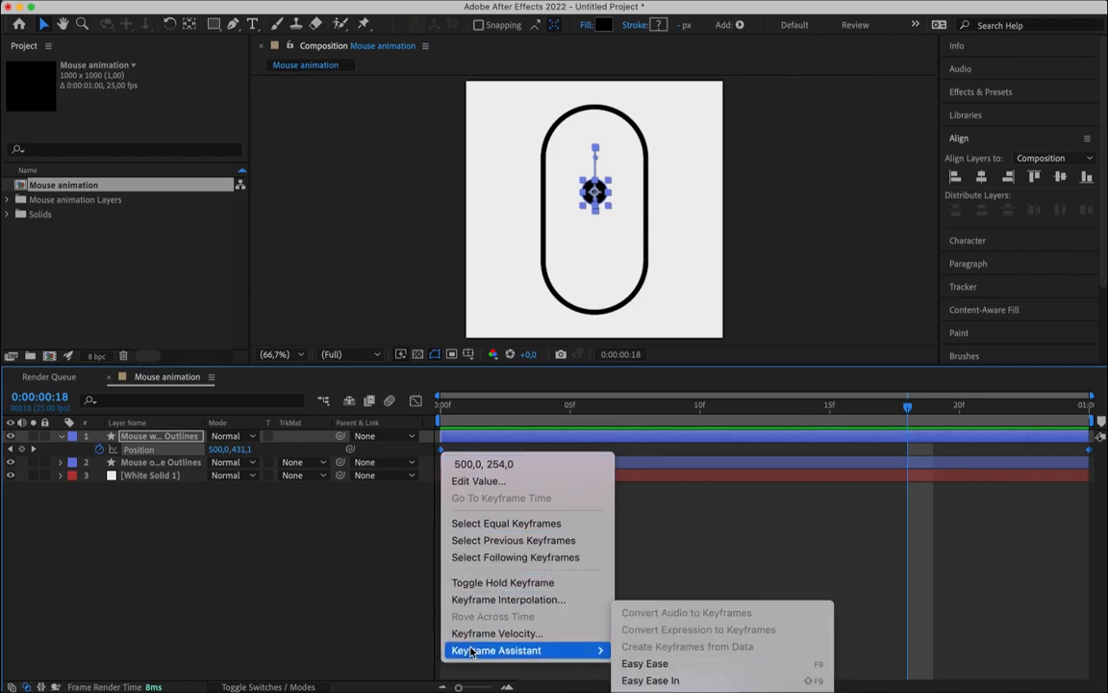
click(655, 680)
click(508, 574)
key(space)
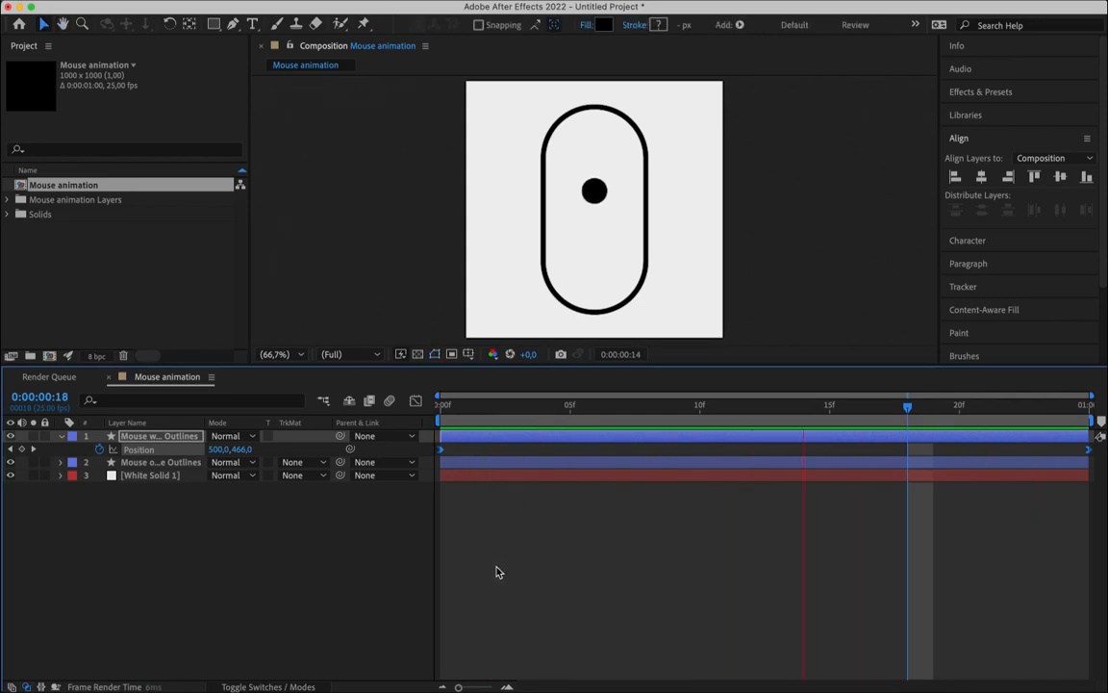
key(space)
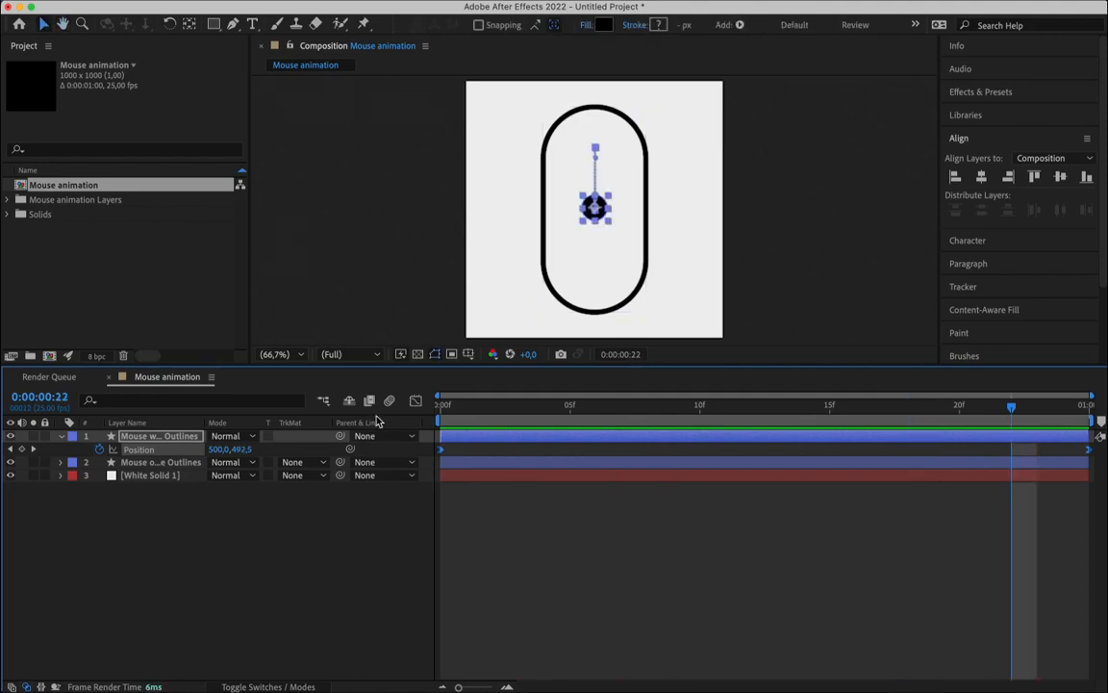
Lengthen the last Position keyframe's incoming ease handle in the speed graph back to about frame 19, and preview the wheel animation.
click(415, 400)
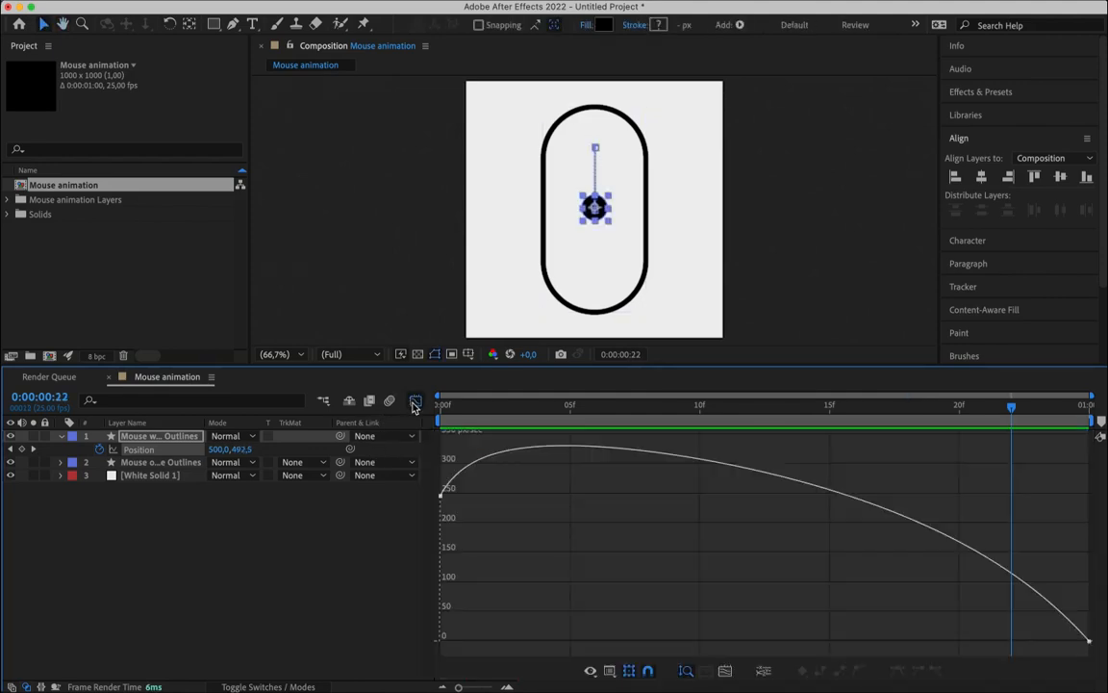
click(1076, 635)
drag(980, 642, 930, 640)
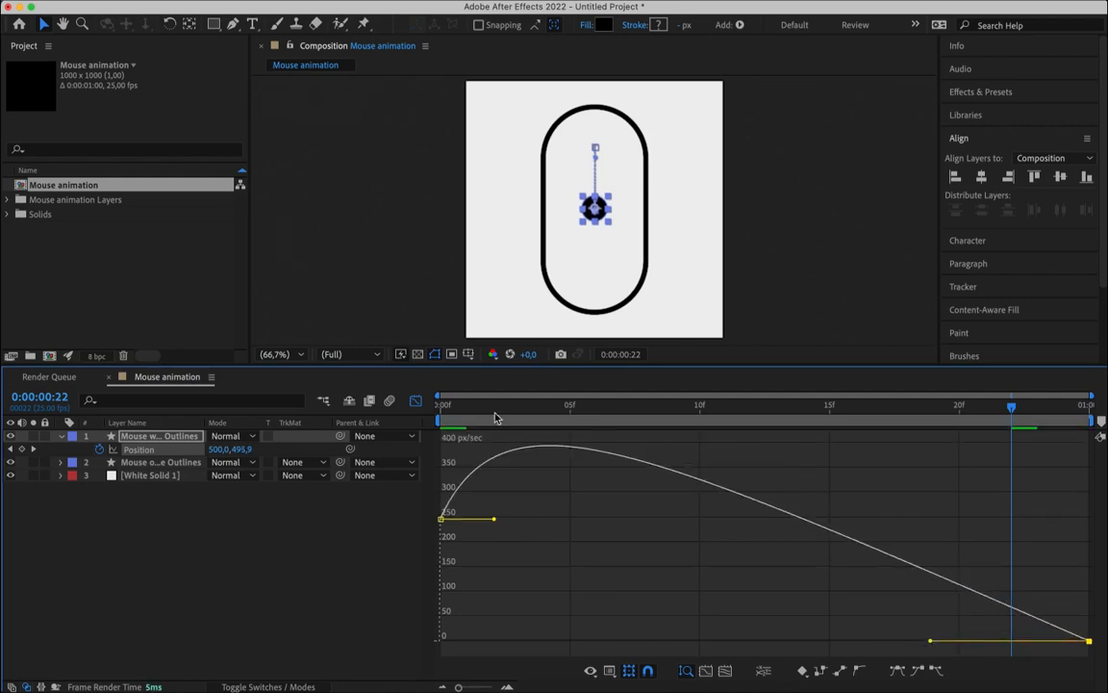
click(415, 401)
click(472, 519)
key(space)
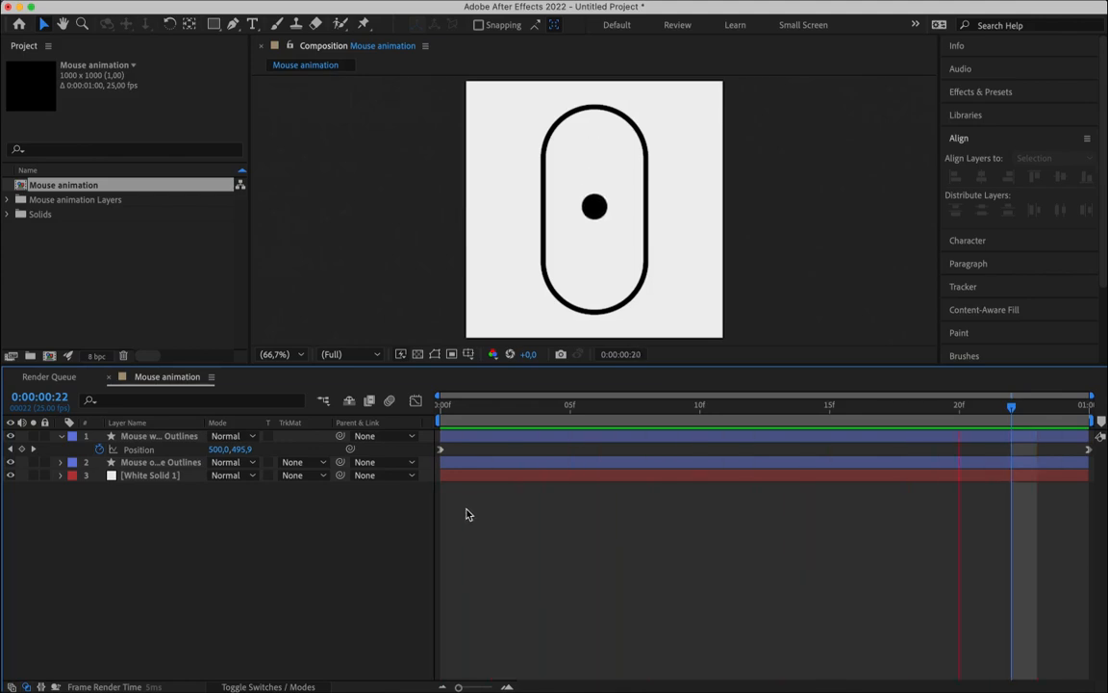
key(space)
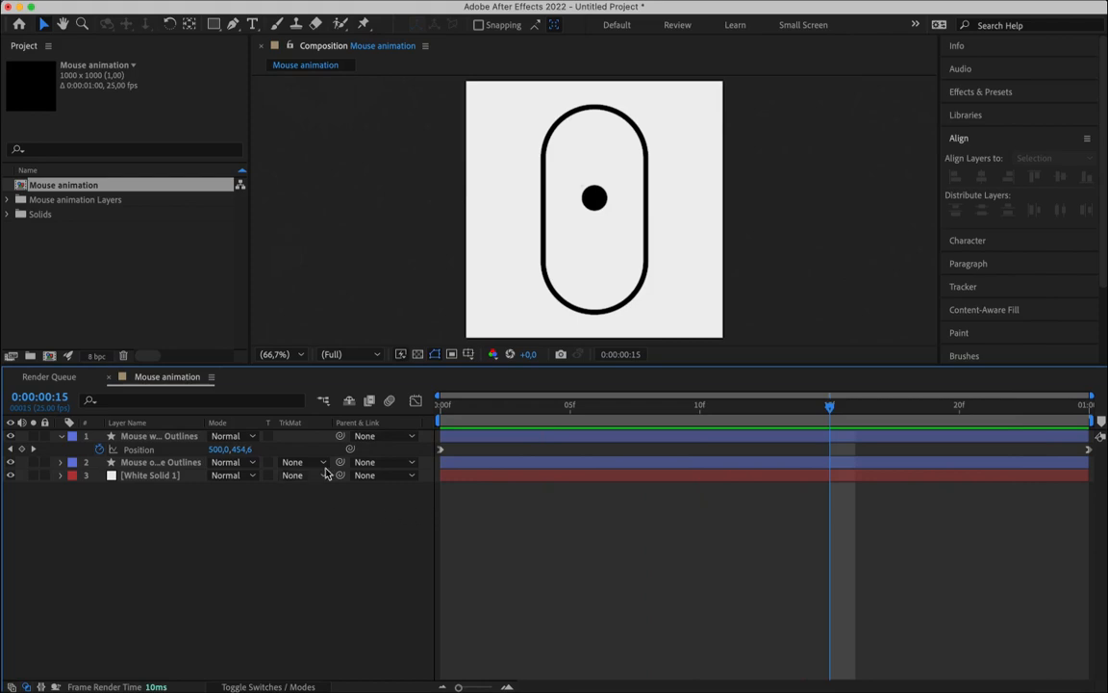
Queue the Mouse animation composition and render it with Best Settings and Lossless output to Mouse animation_1.mov.
click(59, 2)
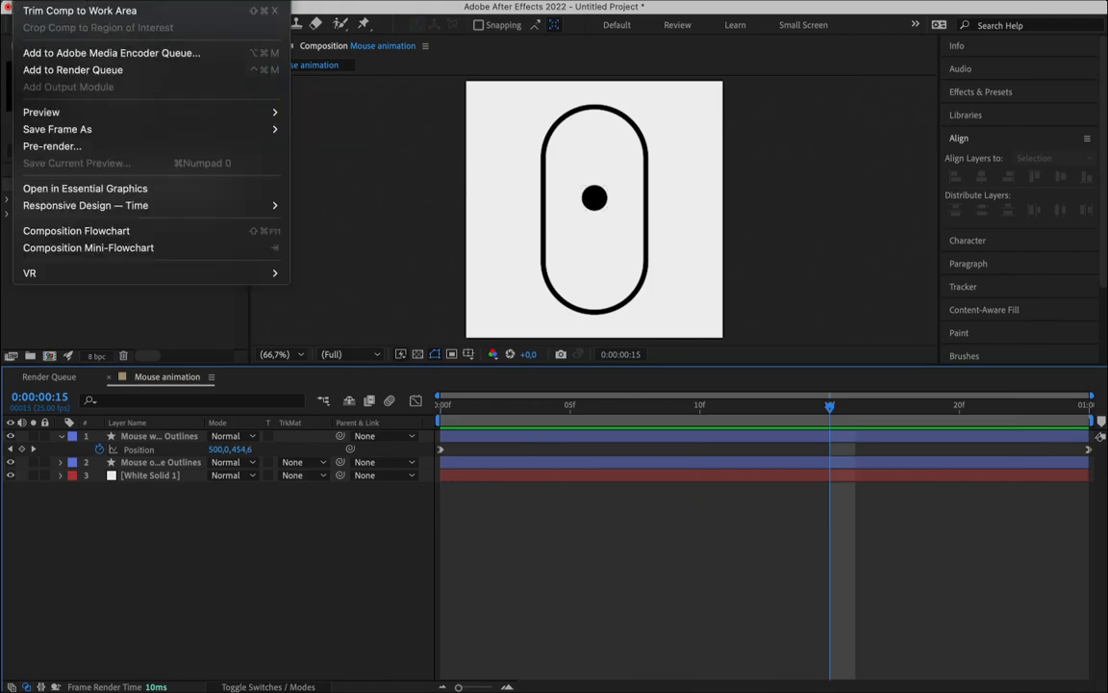
click(69, 71)
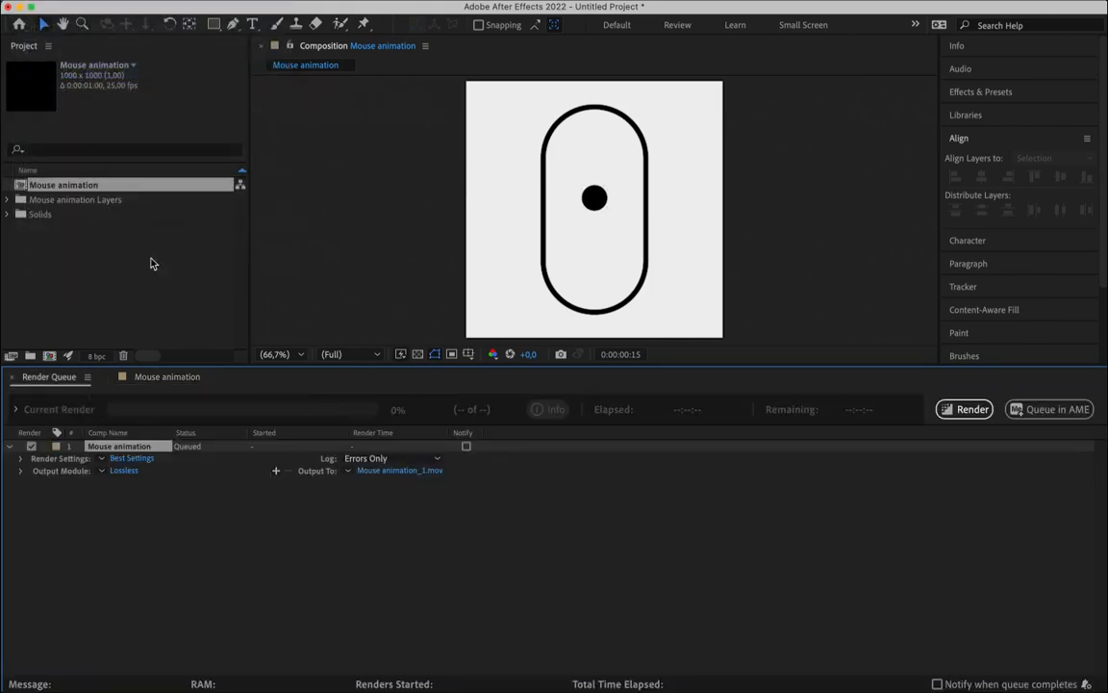
click(952, 409)
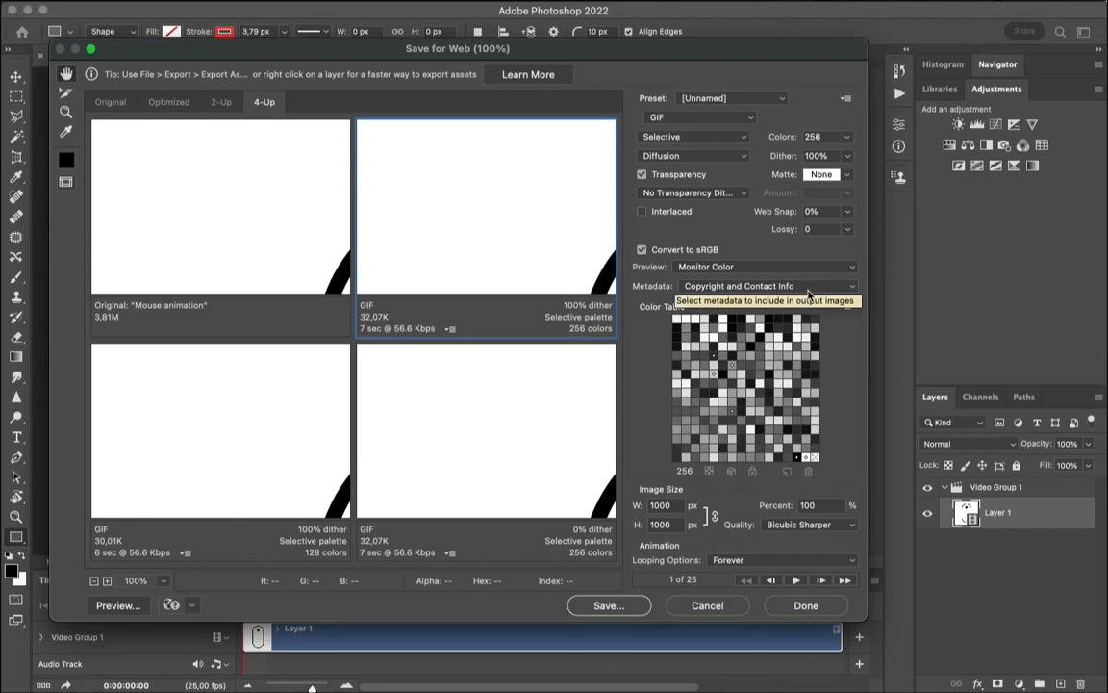
In Photoshop, export the animation as a GIF looping Forever, saved as Mouse-animation.gif in the Webinars folder.
click(765, 560)
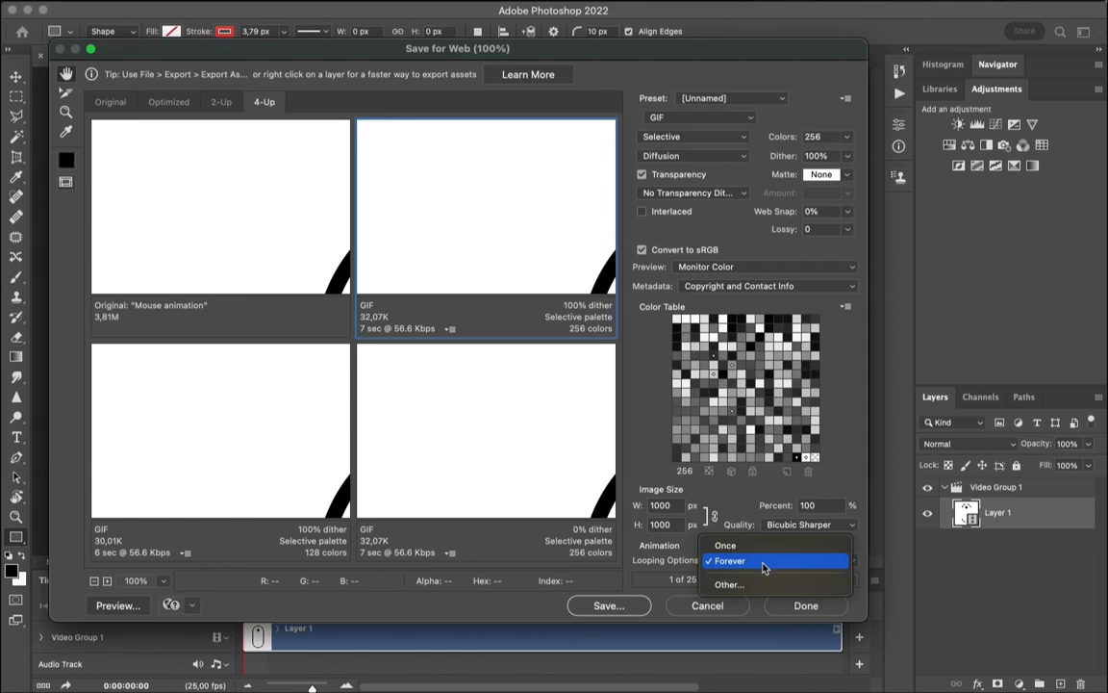
click(765, 560)
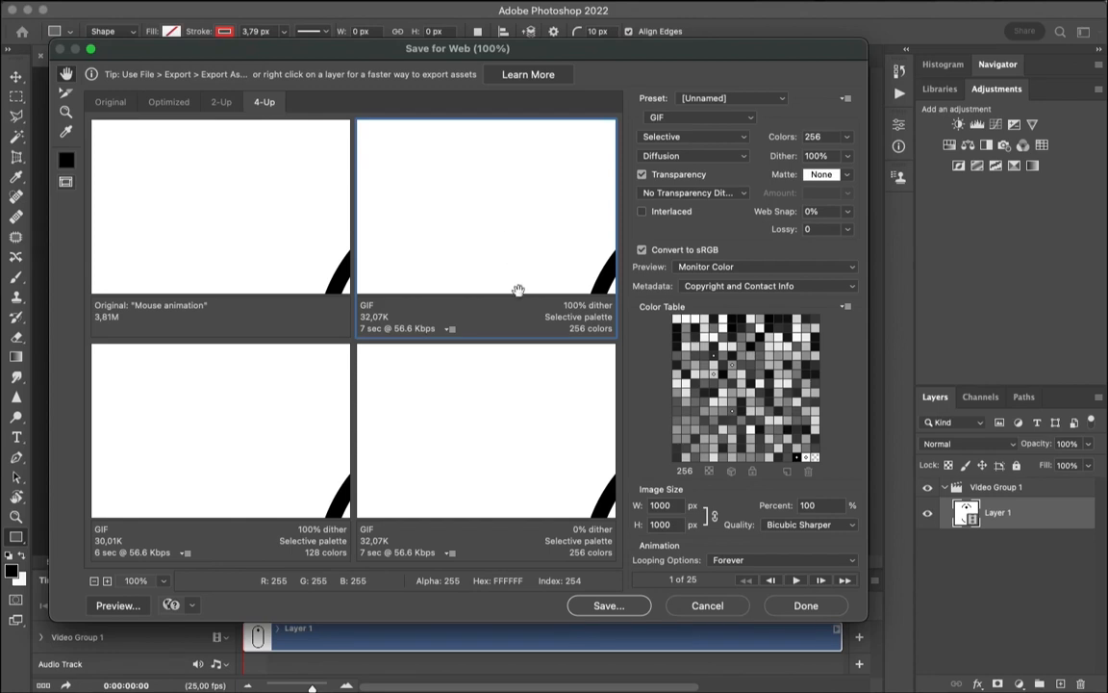
click(608, 608)
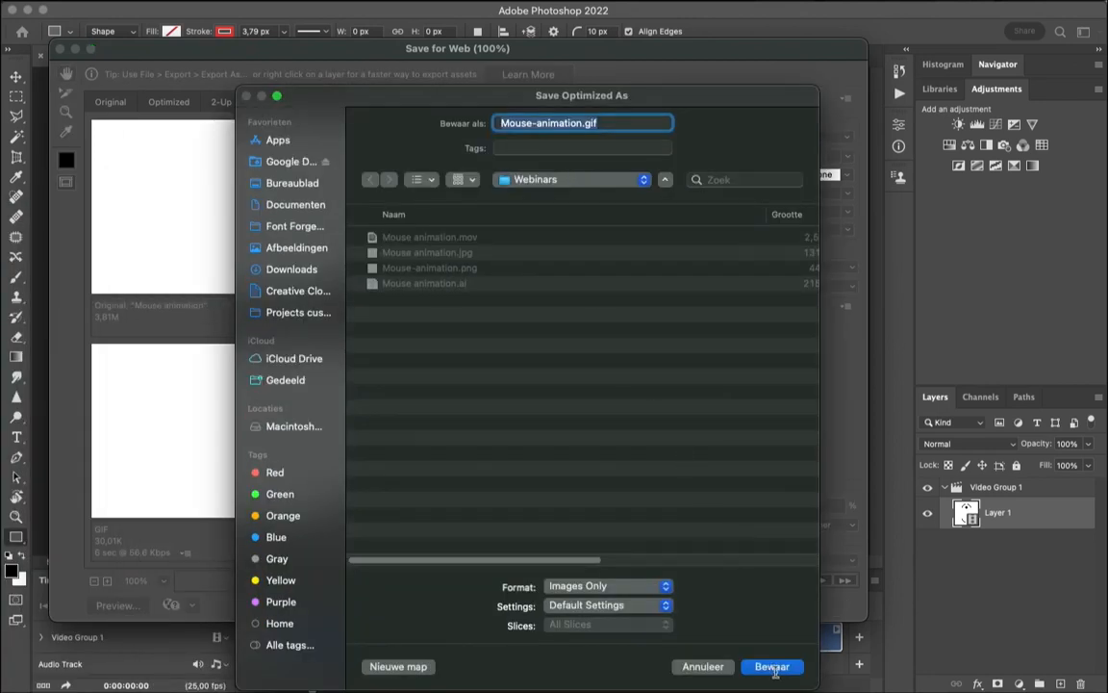
click(772, 667)
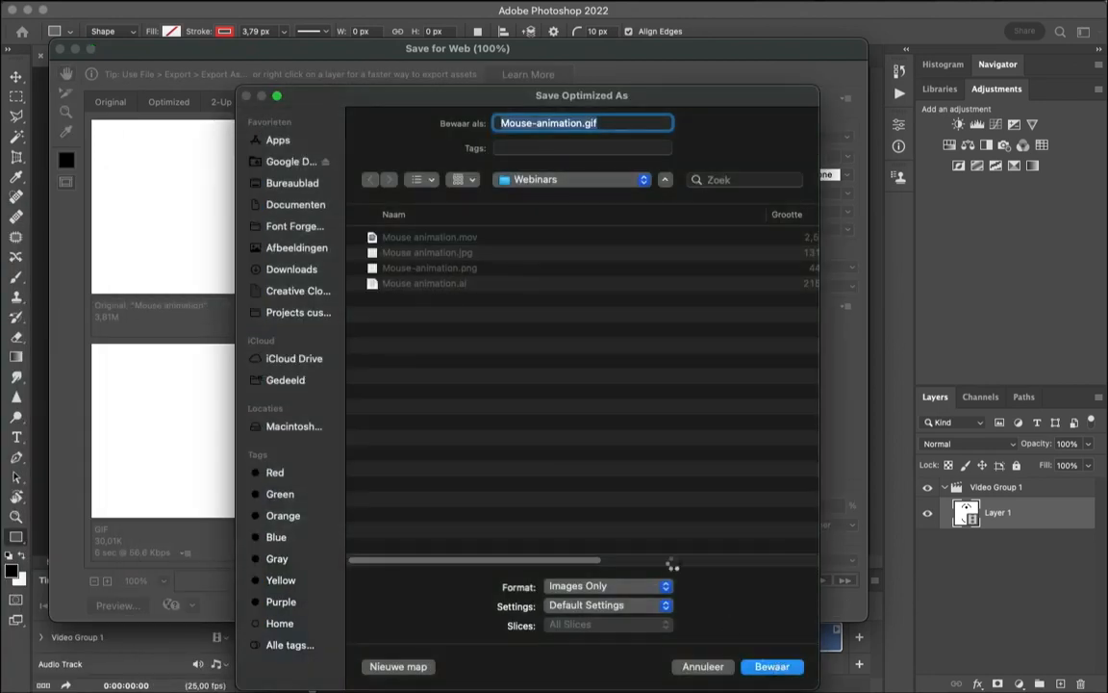